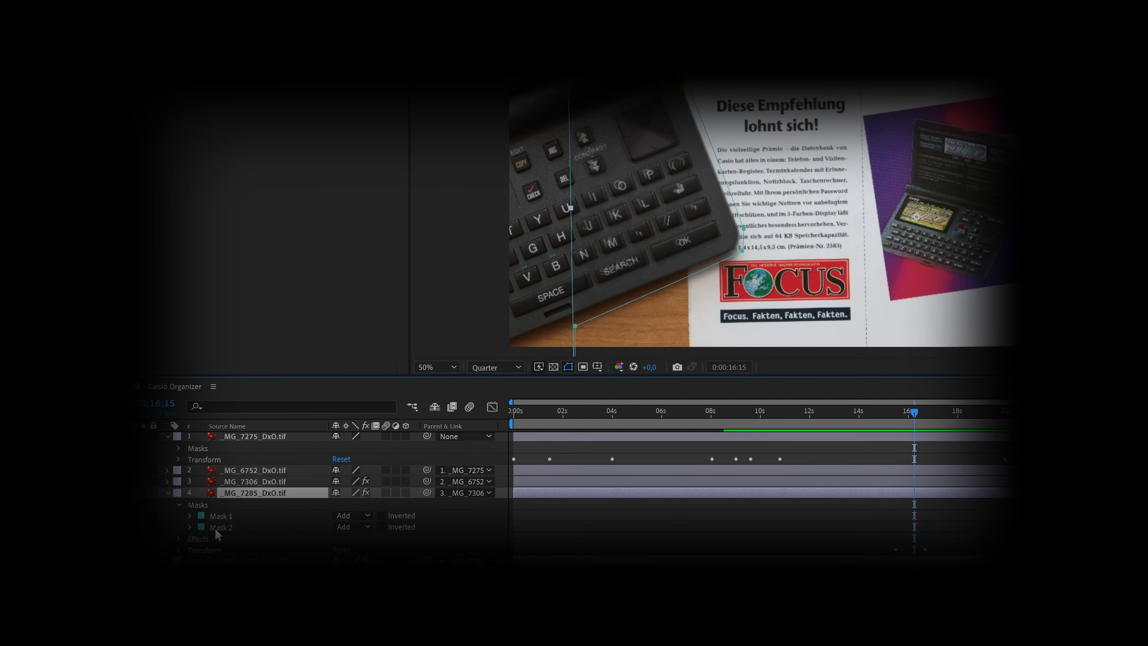
click(198, 529)
key(Escape)
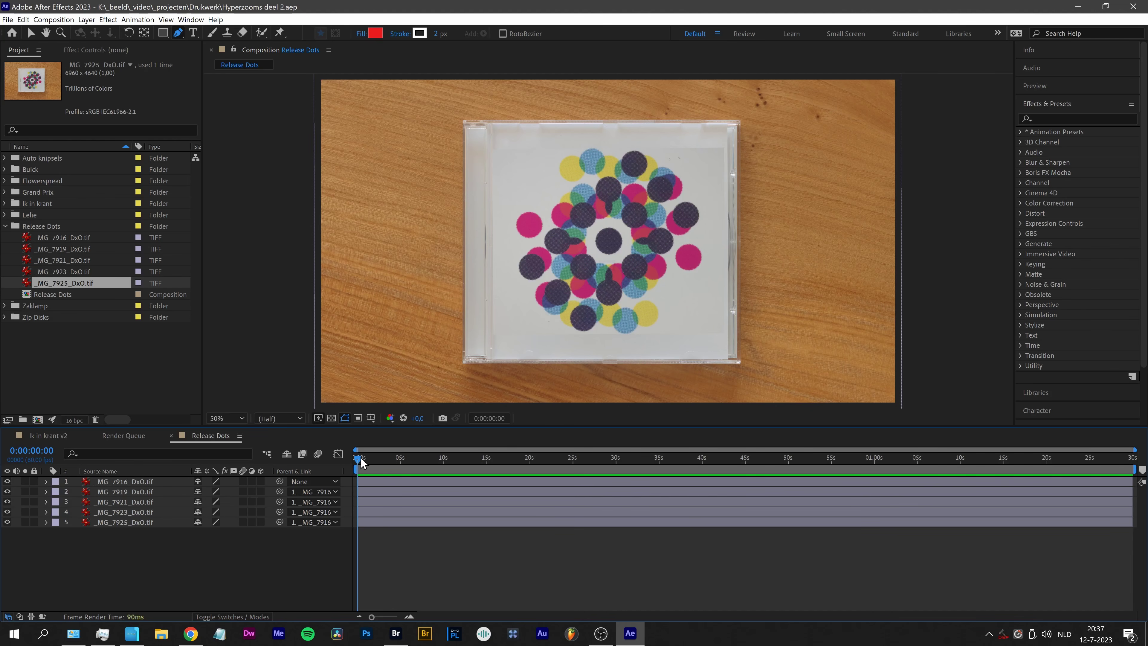
Set Anchor Point, Position and Scale keyframes for the _MG_7916_DxO.tif layer at the composition's start and at 0:00:19:55
click(86, 483)
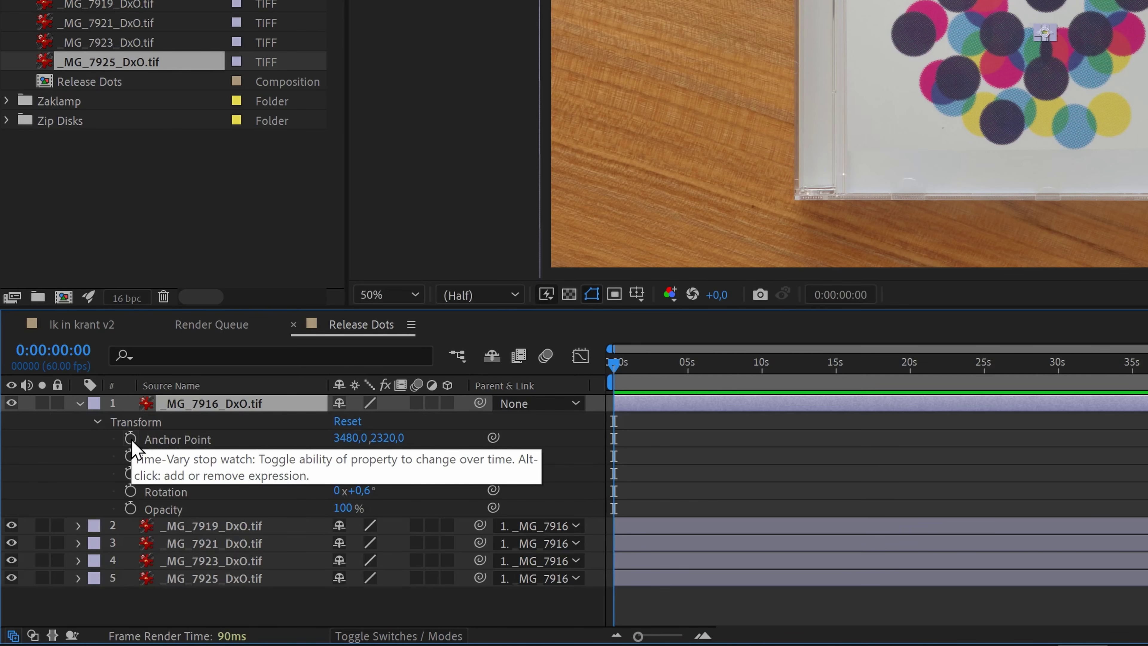
click(130, 438)
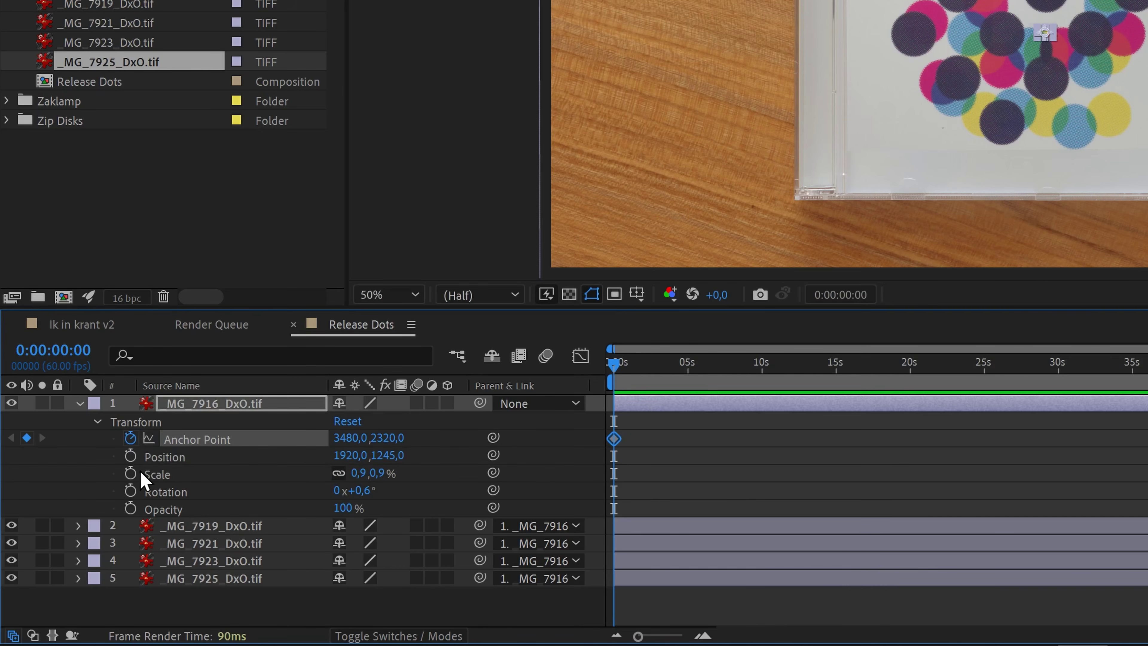
click(130, 455)
click(130, 473)
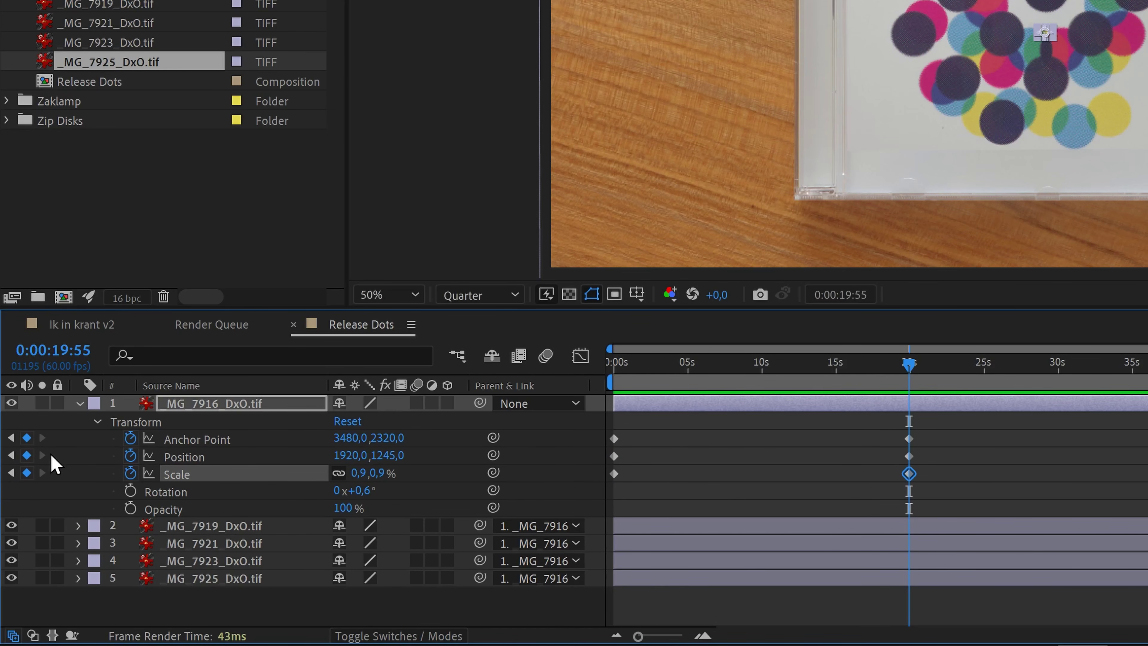
At the layer's first keyframe, set Scale to 100% and reposition the image to about 3353, 1738
click(11, 437)
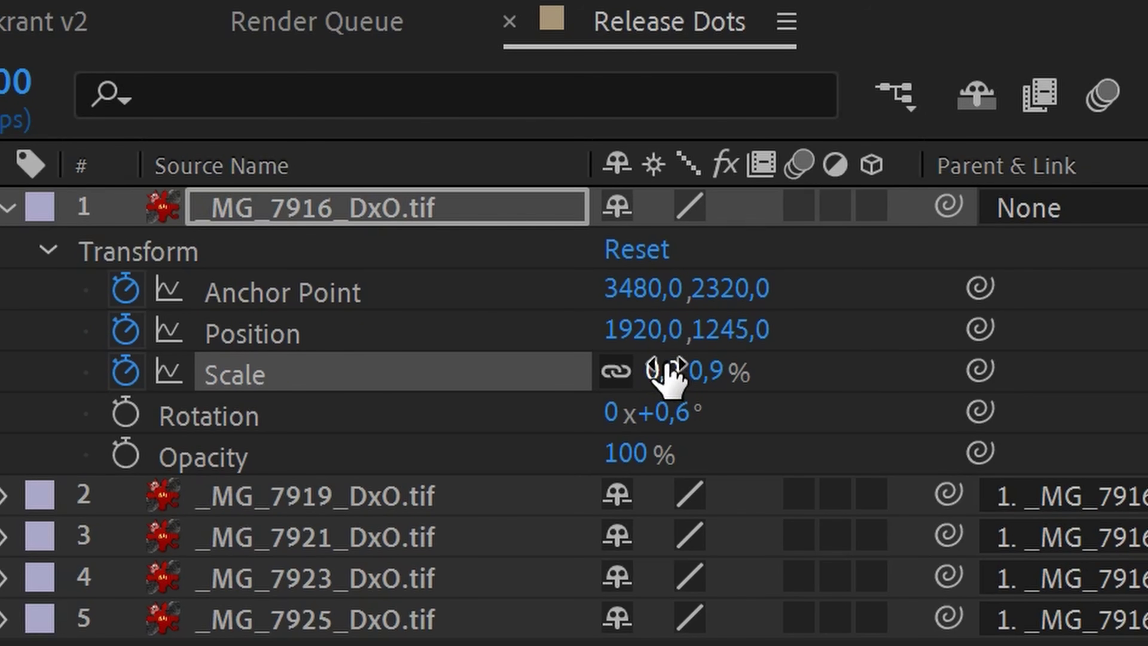
click(661, 372)
text(100)
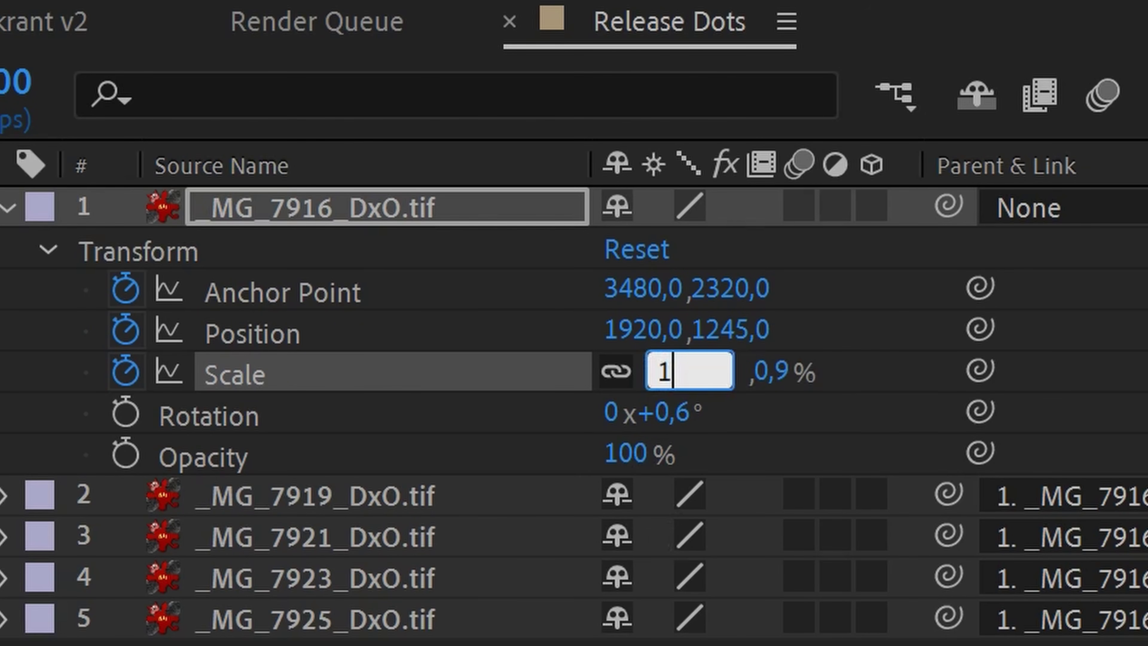
key(Return)
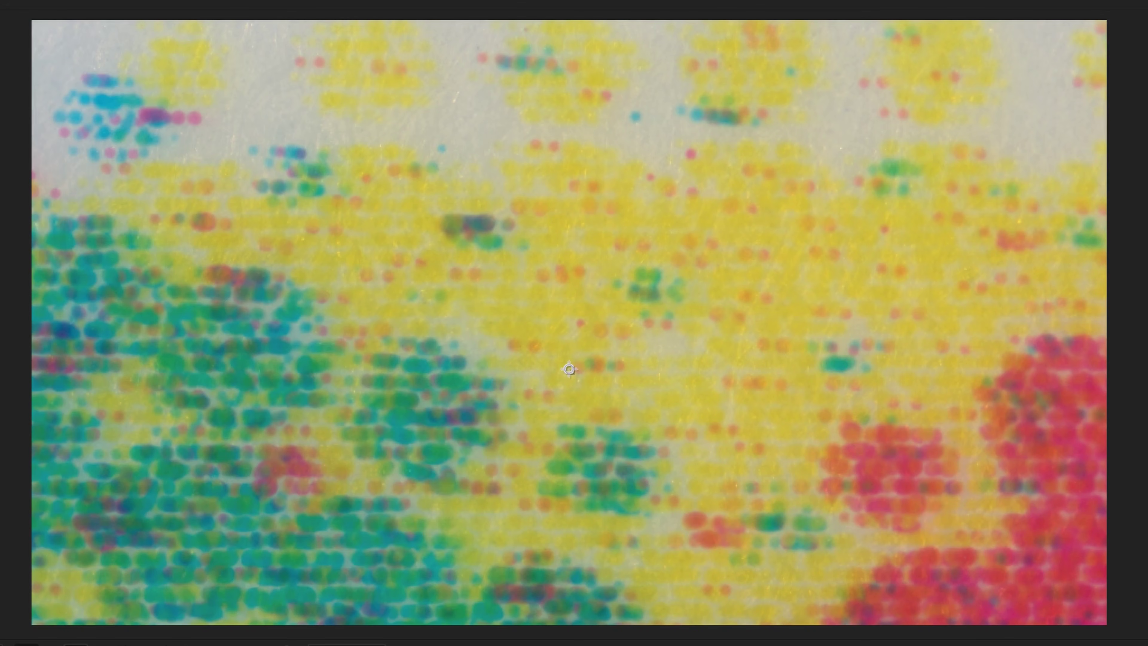
drag(668, 327, 851, 391)
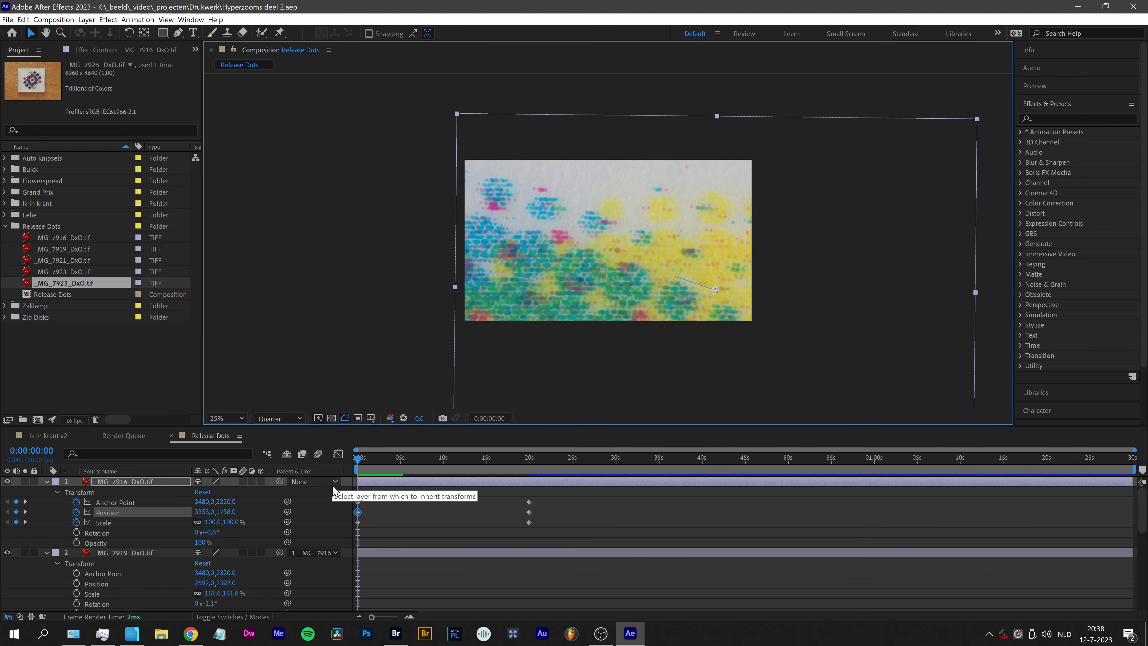
Play back the zoom-out animation from the composition's start
key(space)
key(period)
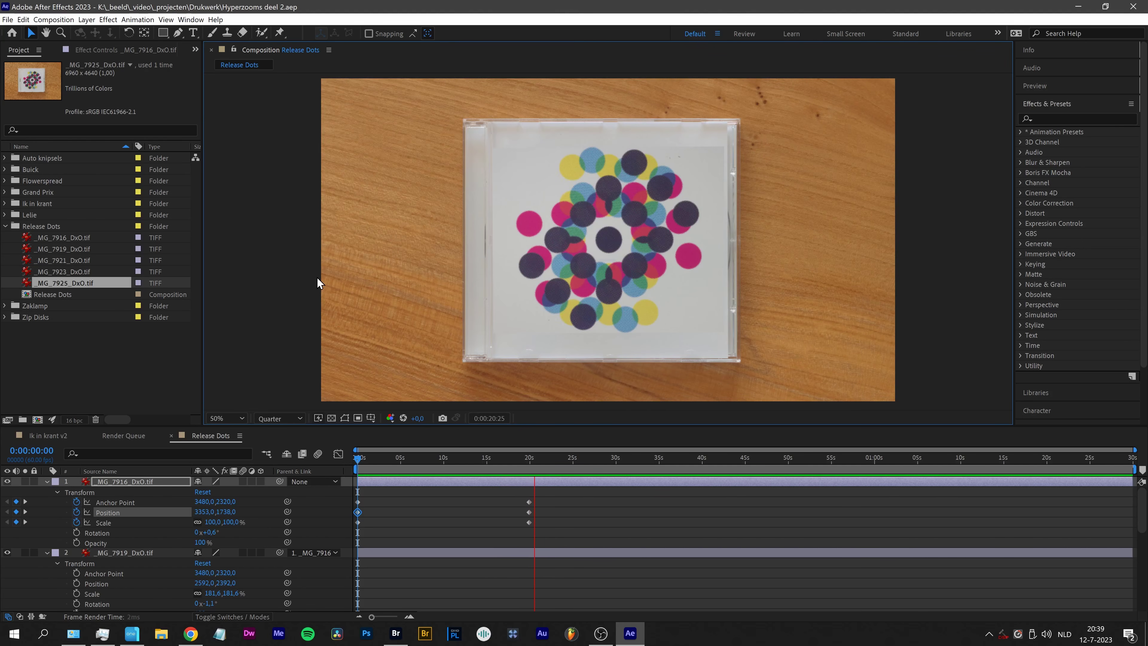
key(space)
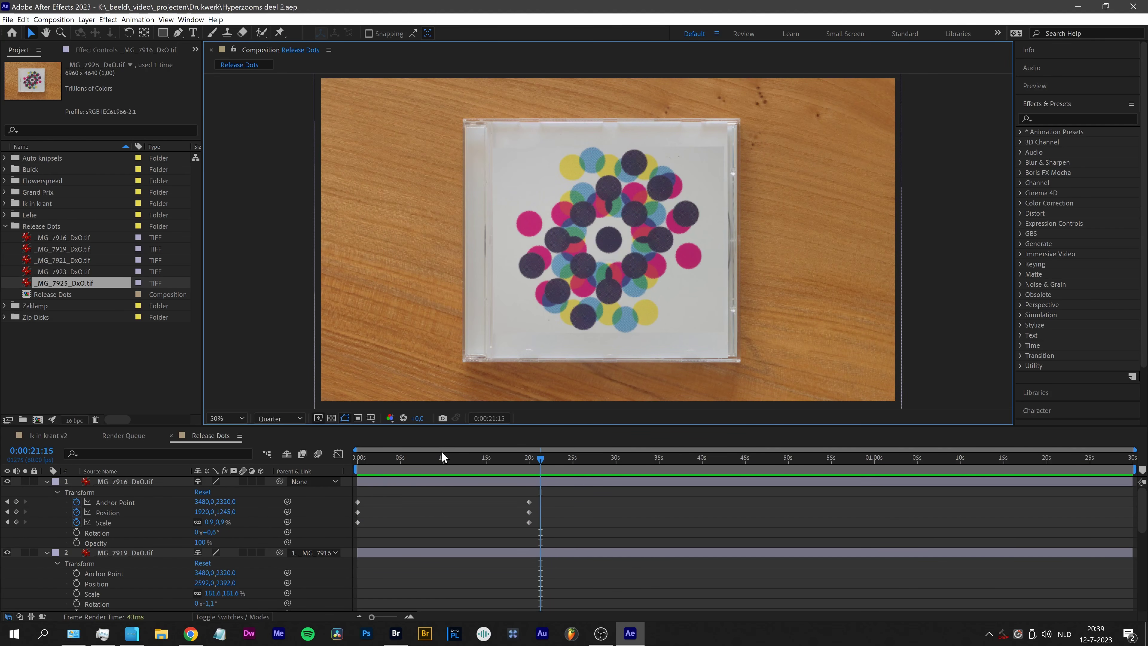
Ease the Scale curve out of its first keyframe and into its last one, lengthening the last keyframe's incoming handle
key(Home)
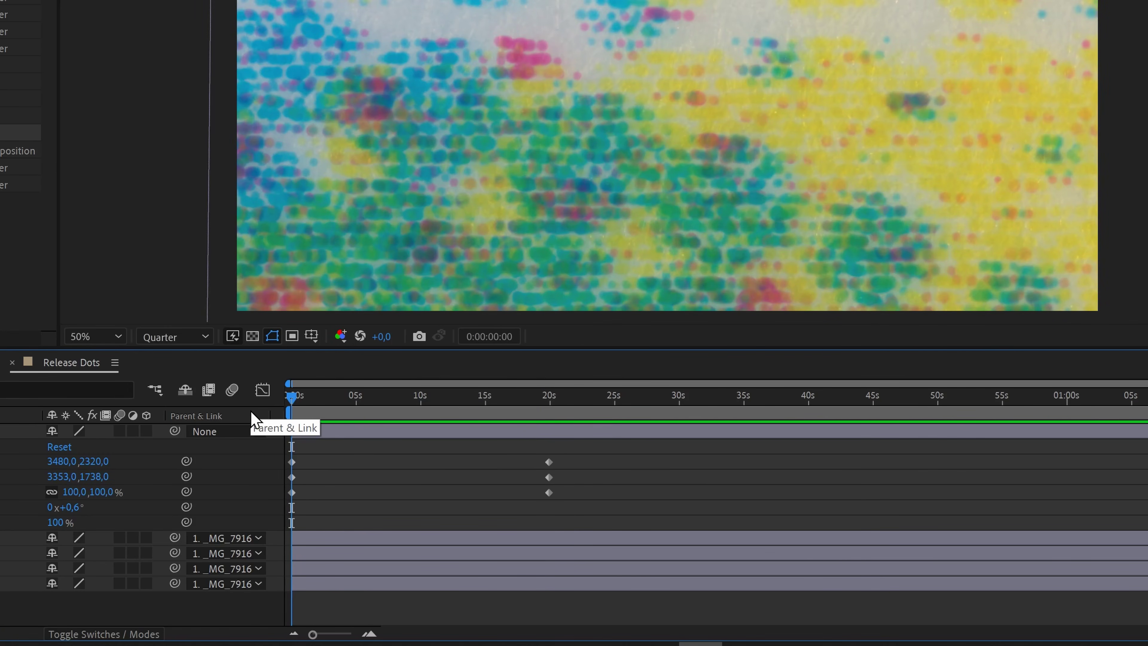
click(262, 392)
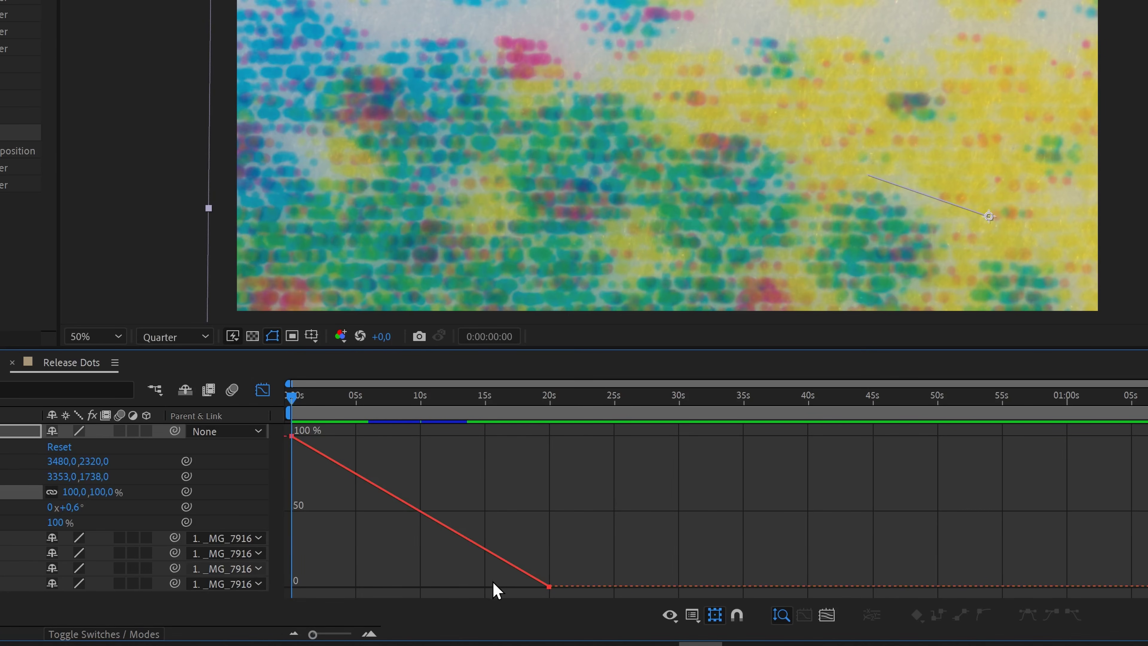
click(549, 587)
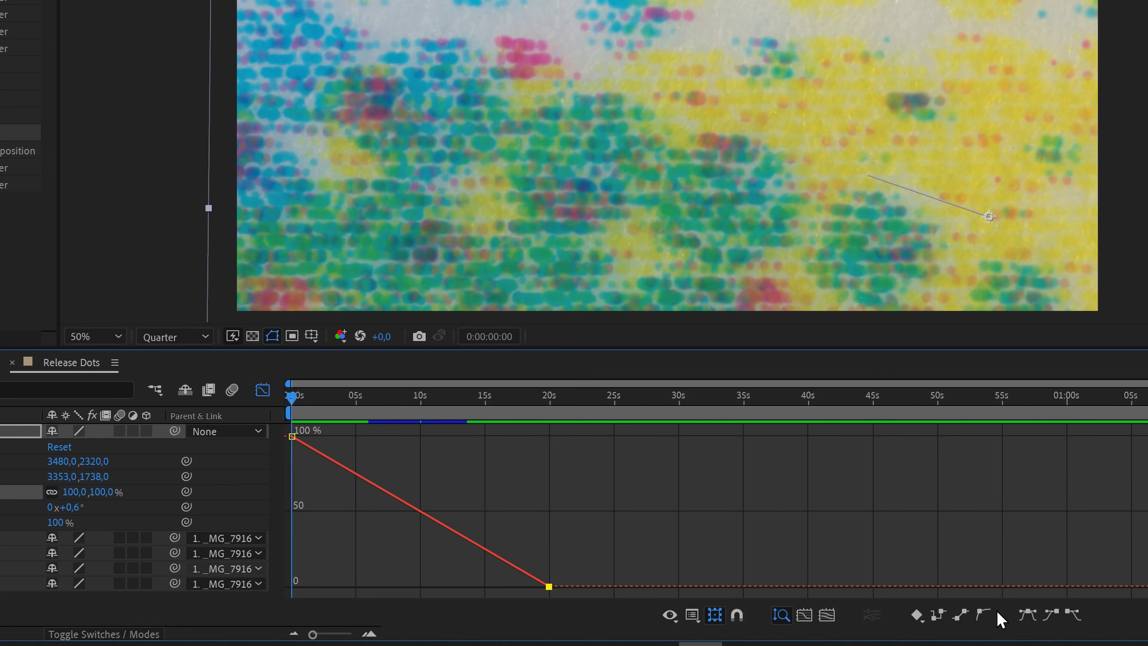
click(1049, 616)
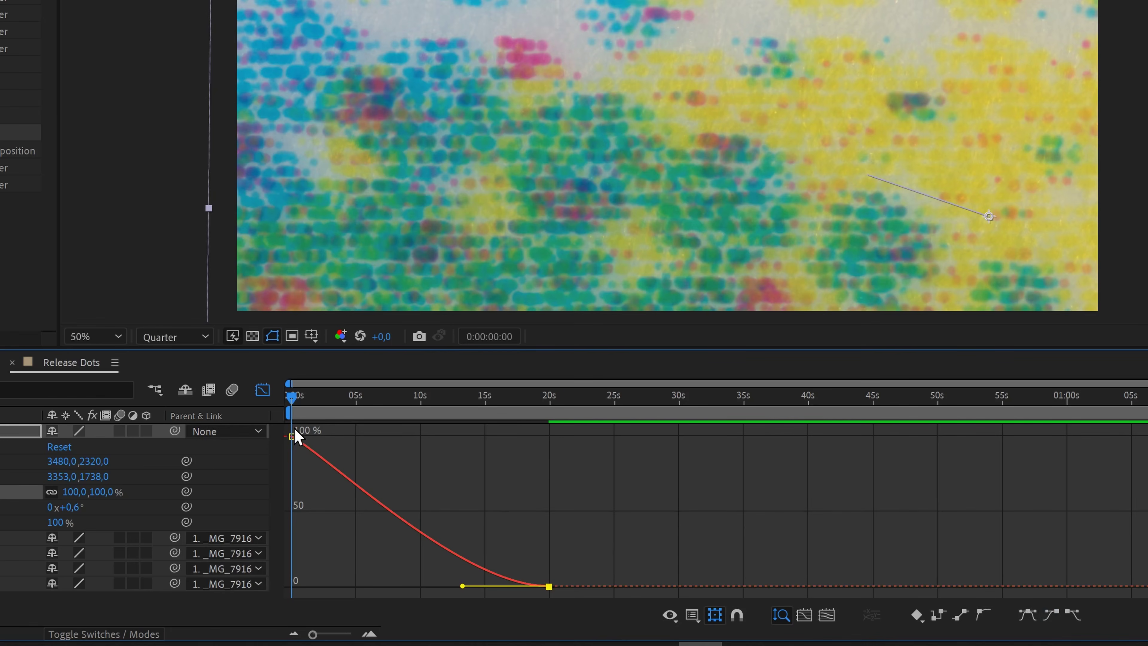
click(1072, 615)
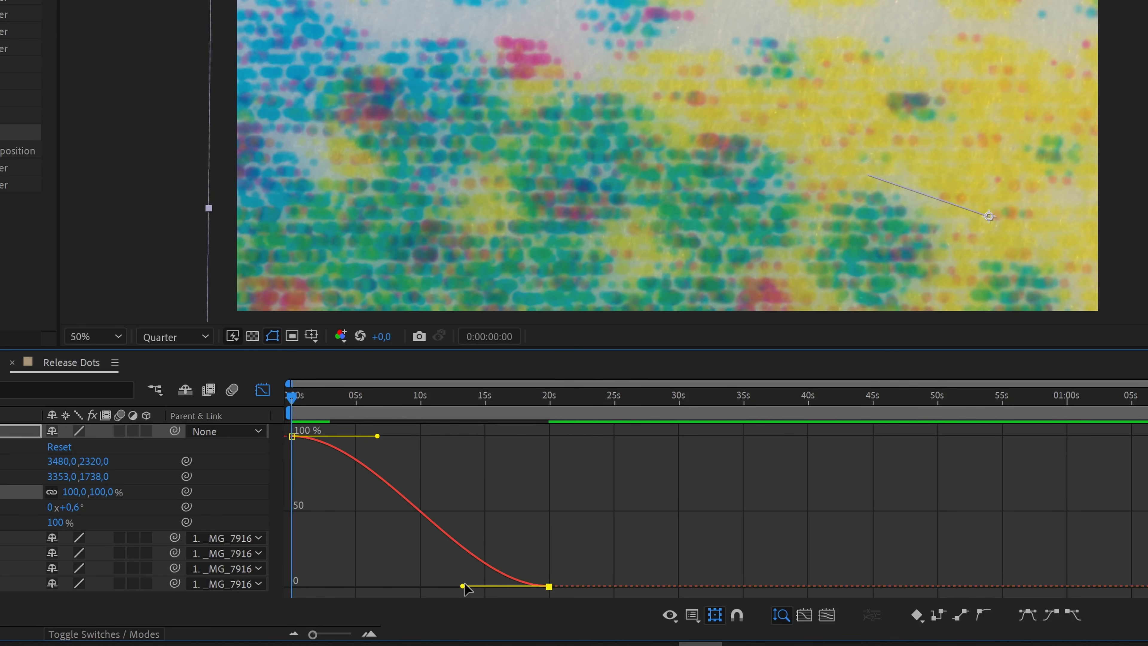
drag(462, 586, 361, 587)
drag(328, 396, 421, 399)
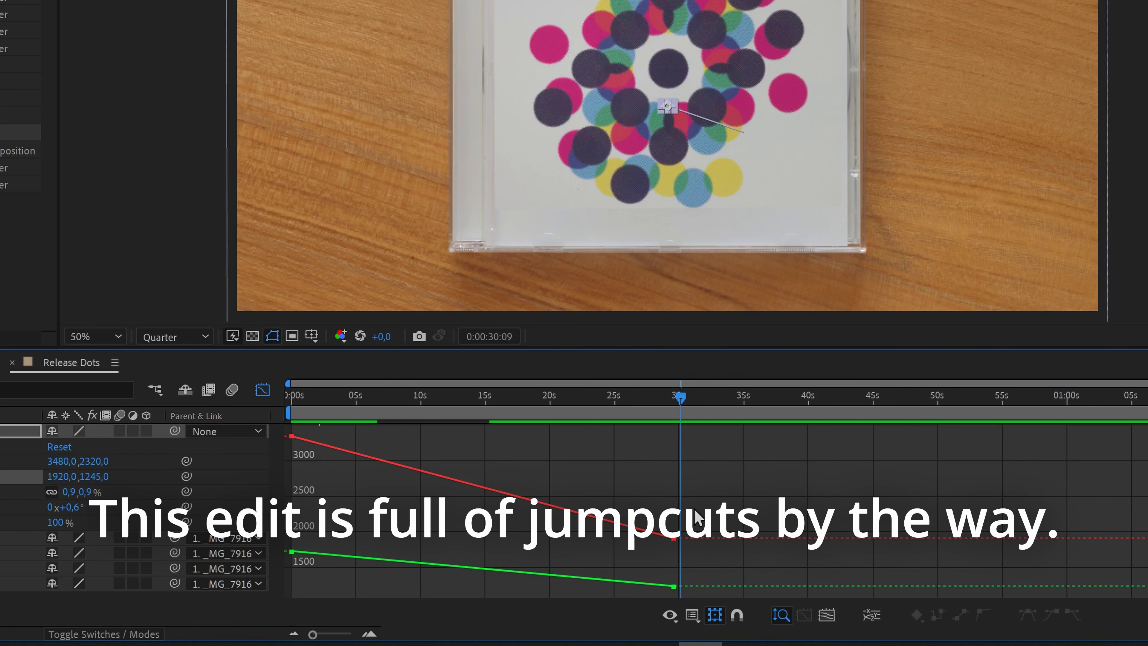
Separate Position into X and Y, ease both curves, shorten the first keyframes' outgoing handles and lengthen the last keyframes' incoming handles
drag(717, 501, 658, 606)
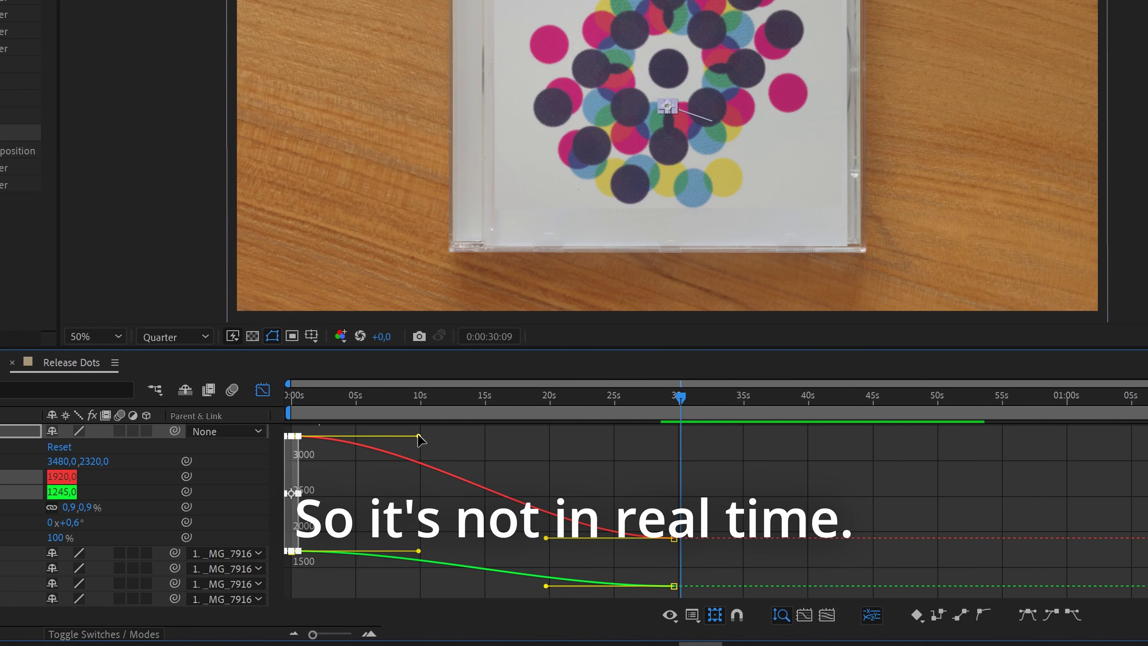
drag(418, 436, 367, 436)
drag(729, 507, 547, 610)
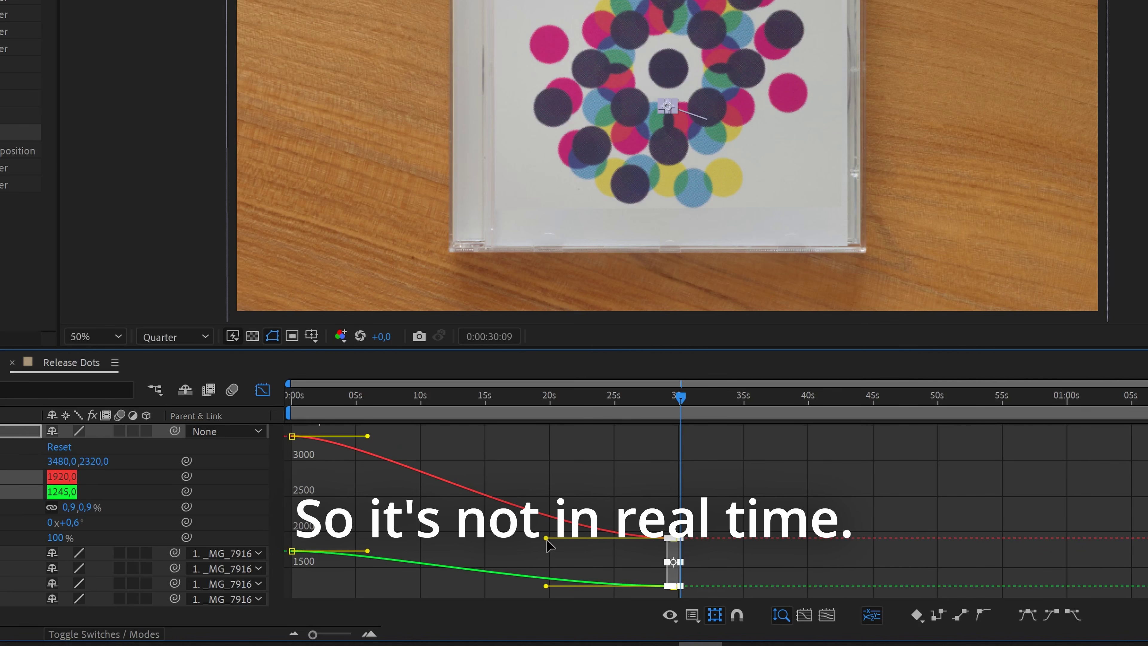
drag(534, 537, 508, 539)
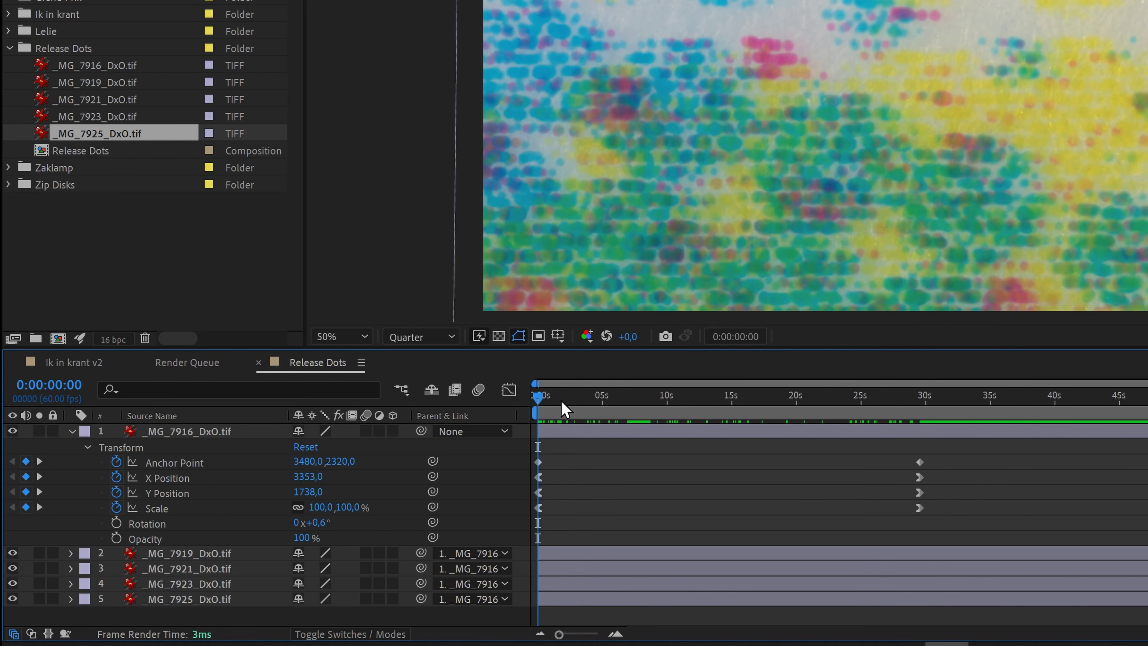
Add X and Y Position keyframes at 0:00:11:06 and reposition the image to about X 2000, Y 1200
drag(560, 399, 681, 398)
click(167, 478)
shift+click(91, 495)
click(26, 476)
click(25, 492)
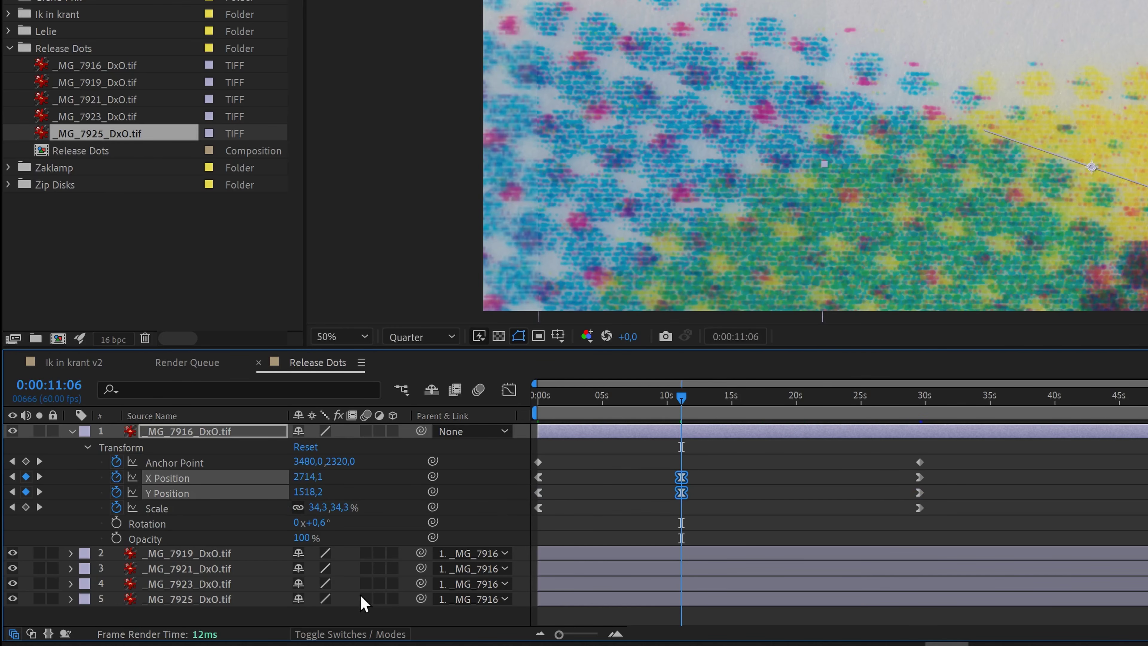
drag(310, 491, 152, 461)
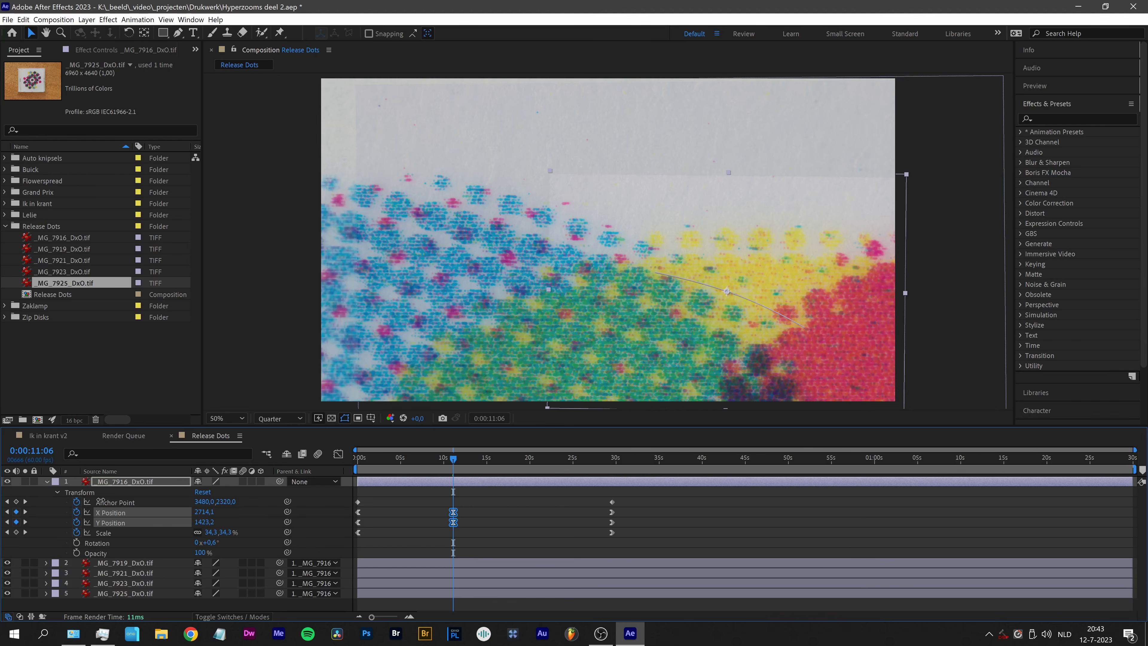
drag(100, 500, 3, 502)
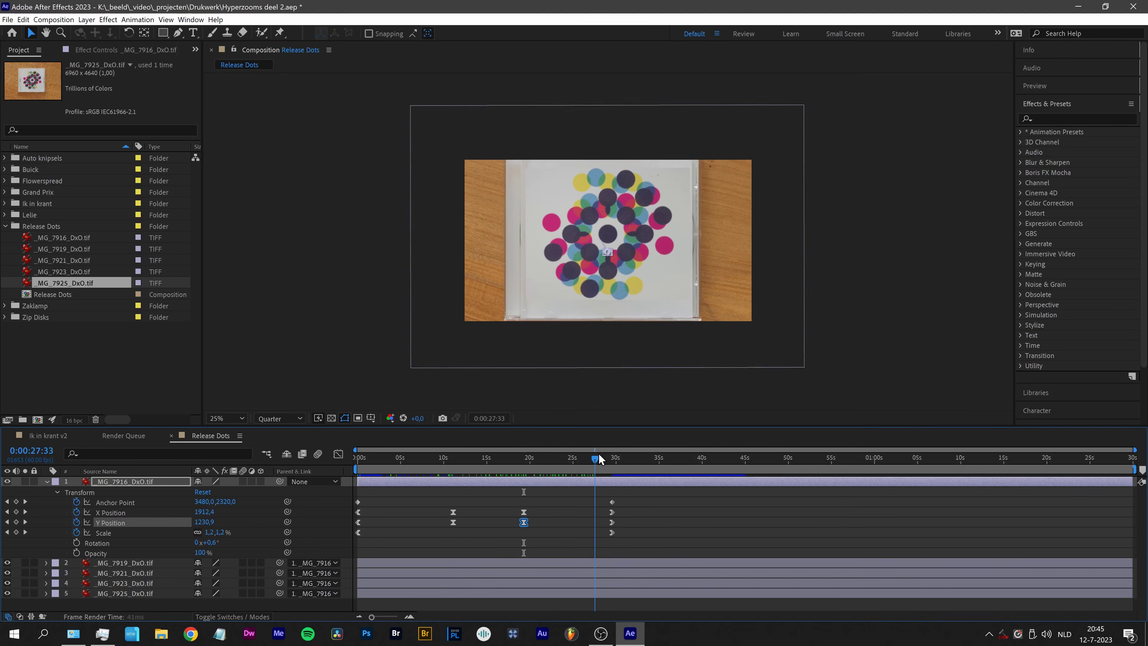
Convert the Y Position keyframe near 11 s to Auto Bezier and adjust its handles to smooth the curve
drag(598, 453, 344, 460)
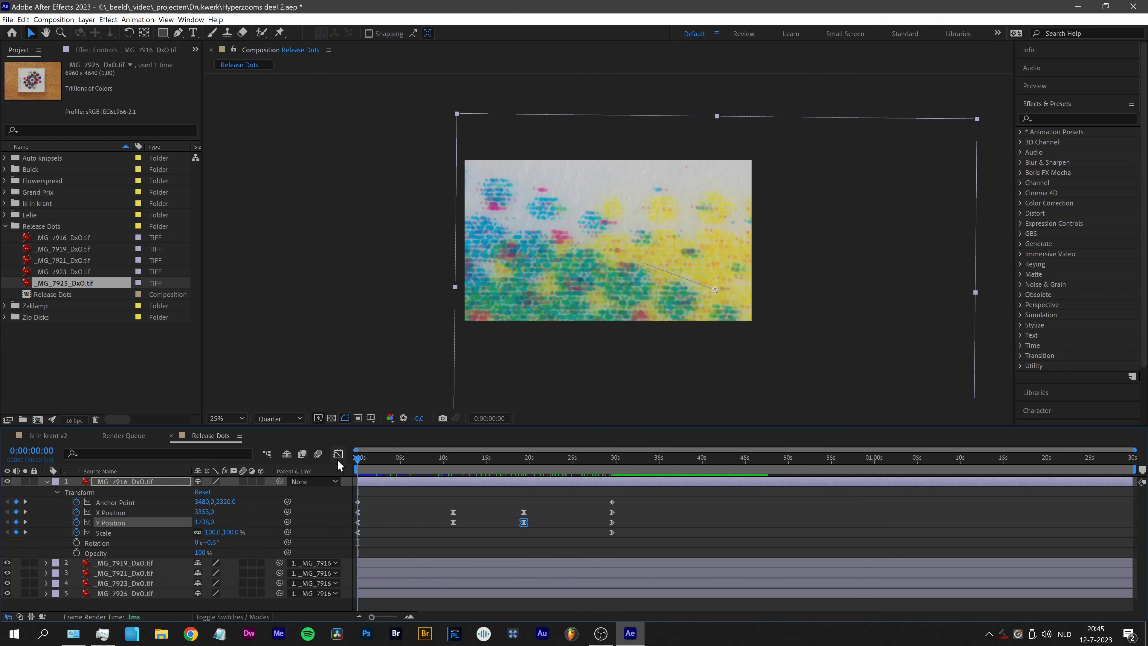
key(F2)
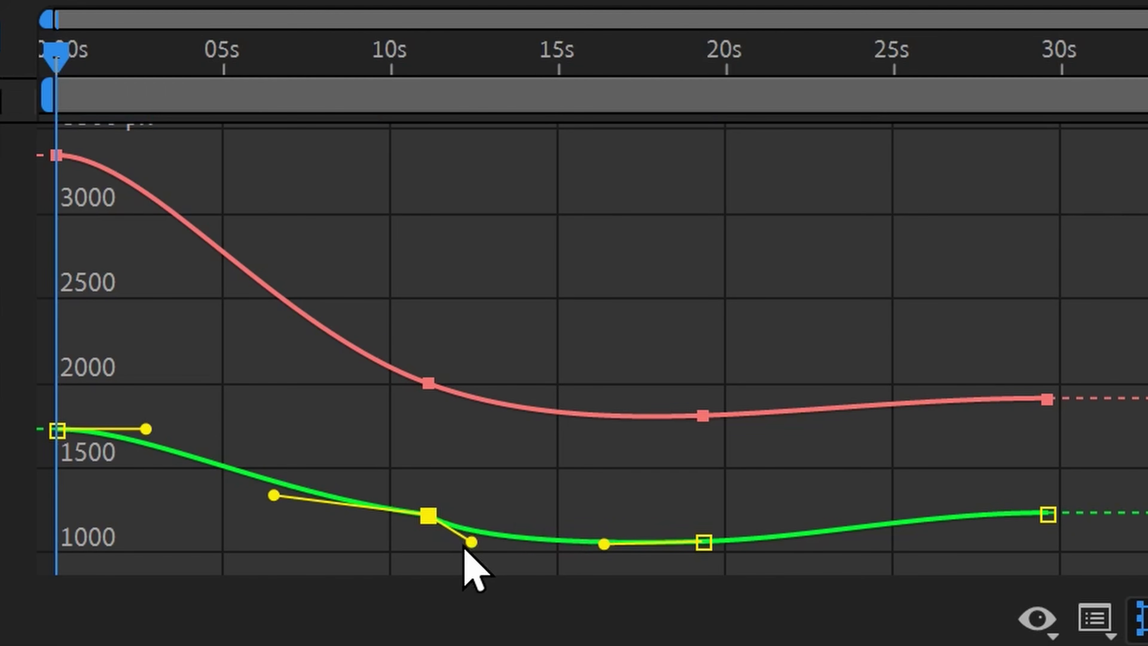
drag(467, 544, 496, 537)
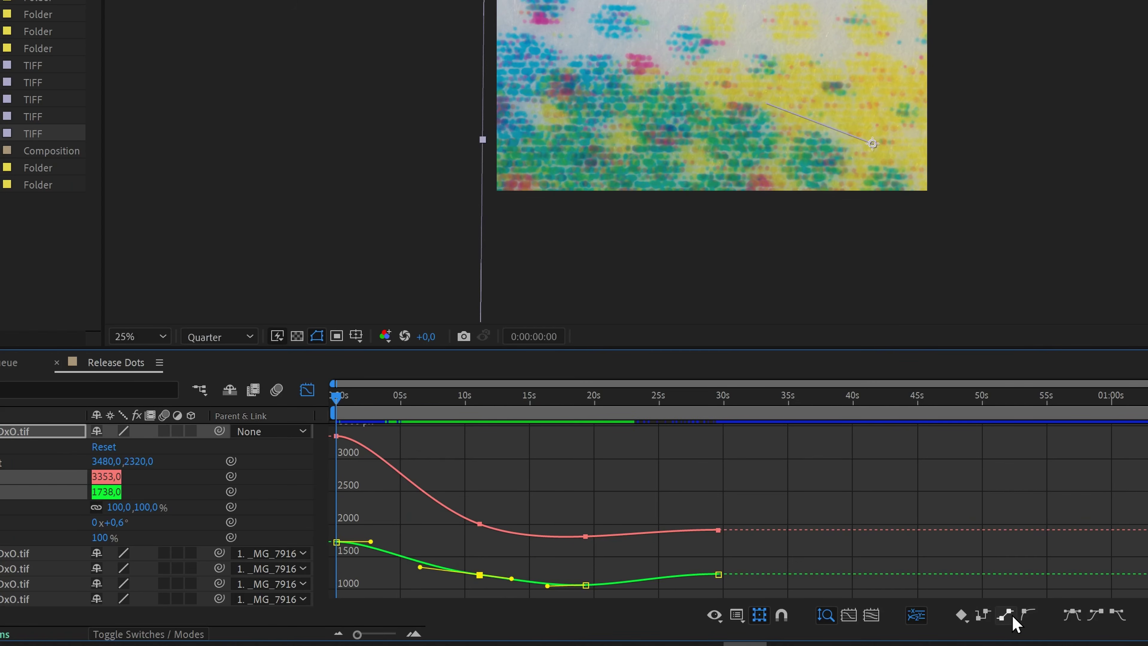
click(1024, 615)
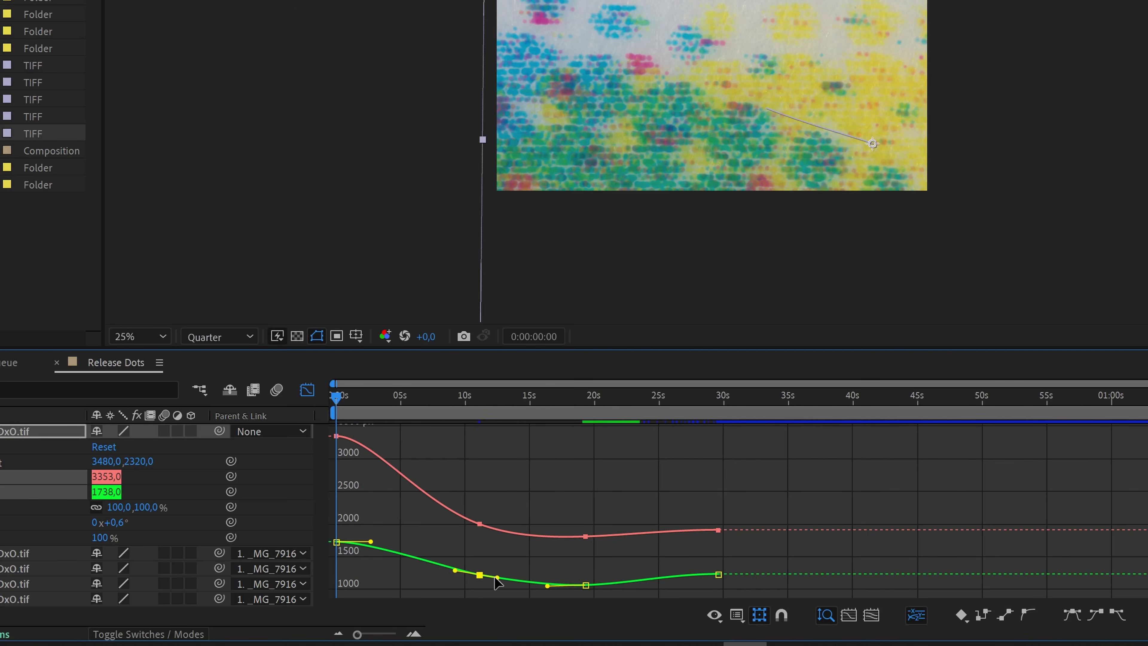
drag(503, 579, 509, 583)
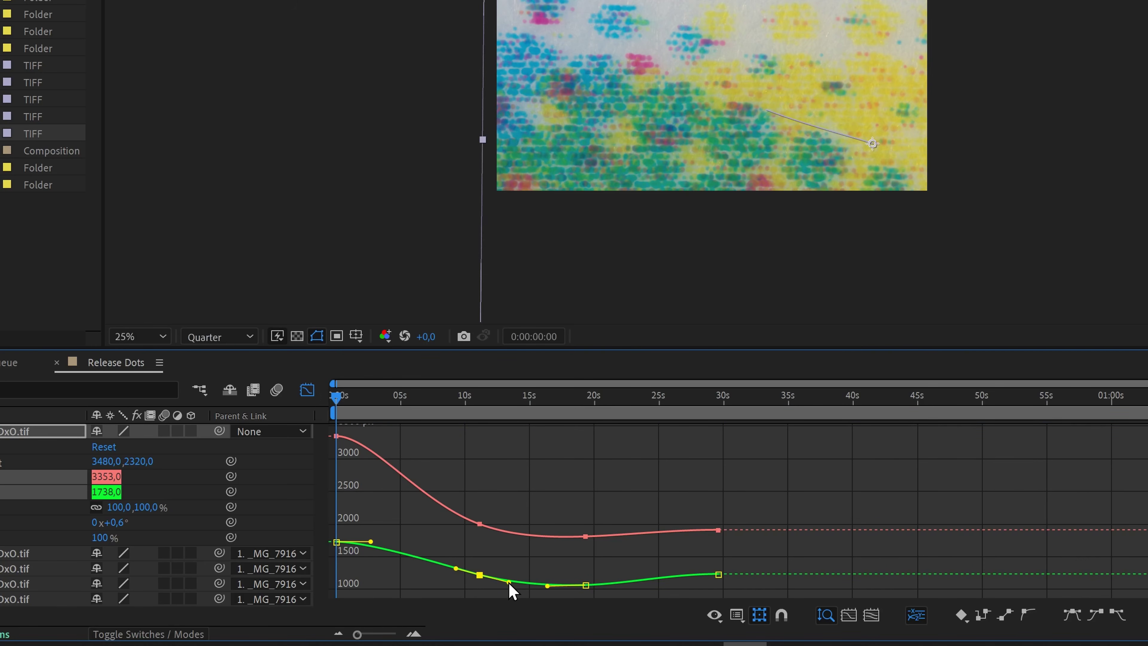
Convert the Y Position keyframe near 19 s to Auto Bezier and adjust its handles
click(587, 587)
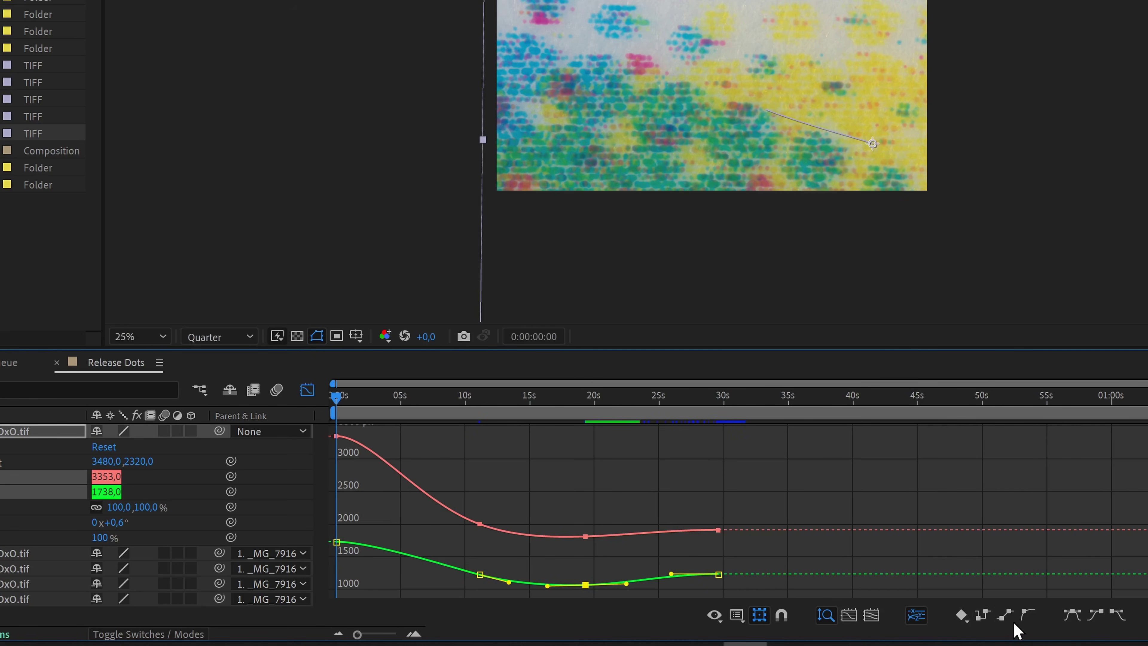
click(1024, 616)
drag(607, 585, 554, 593)
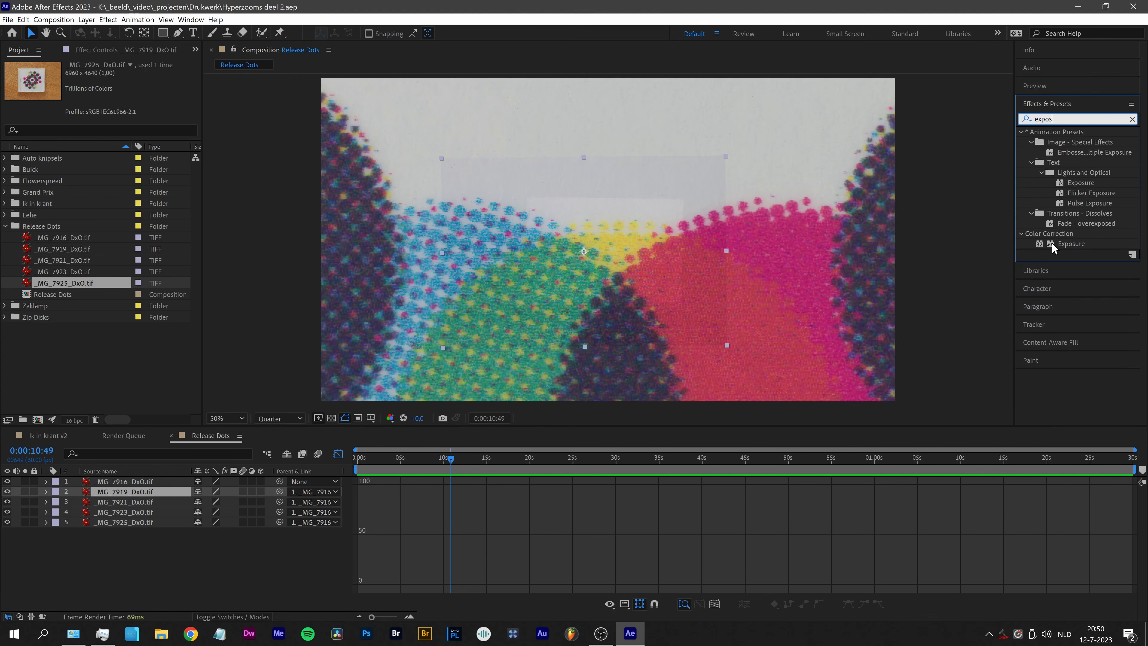
Apply the Exposure effect to the _MG_7919_DxO.tif layer and raise its exposure slightly to match the neighbouring layers
double_click(1051, 243)
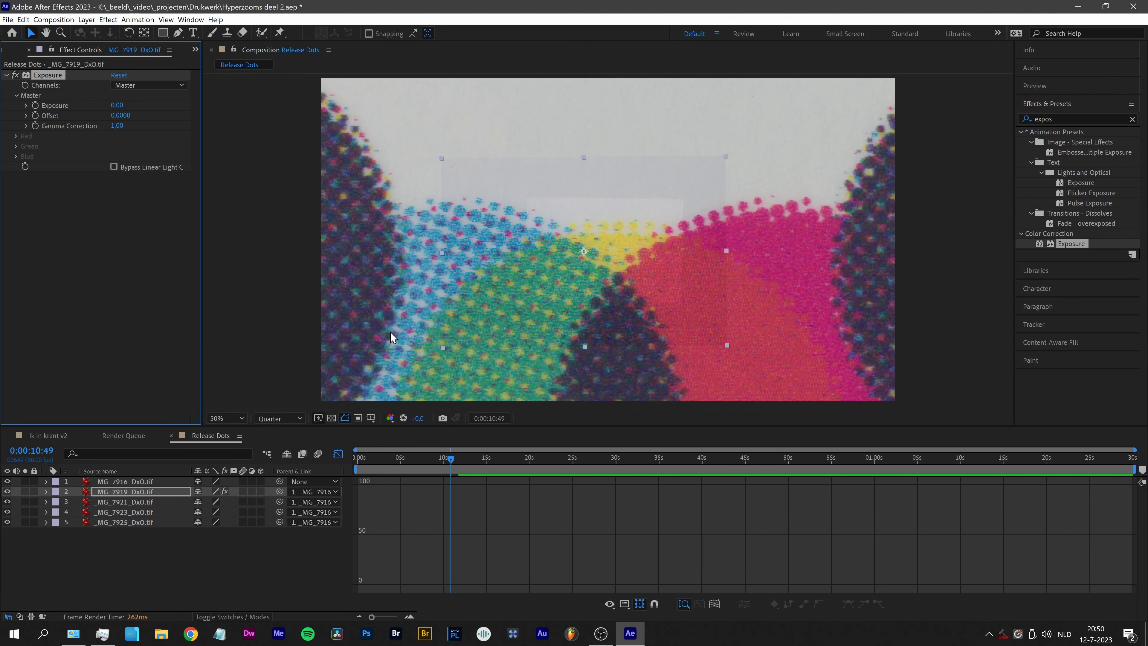
drag(114, 105, 119, 105)
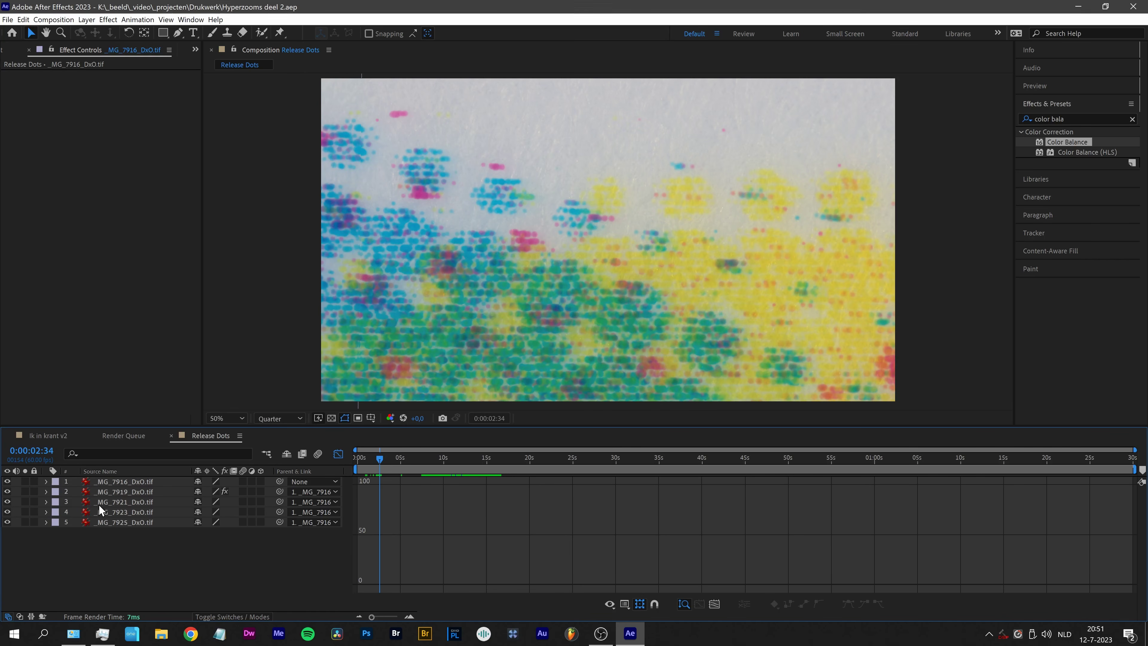
click(88, 478)
drag(380, 458, 397, 459)
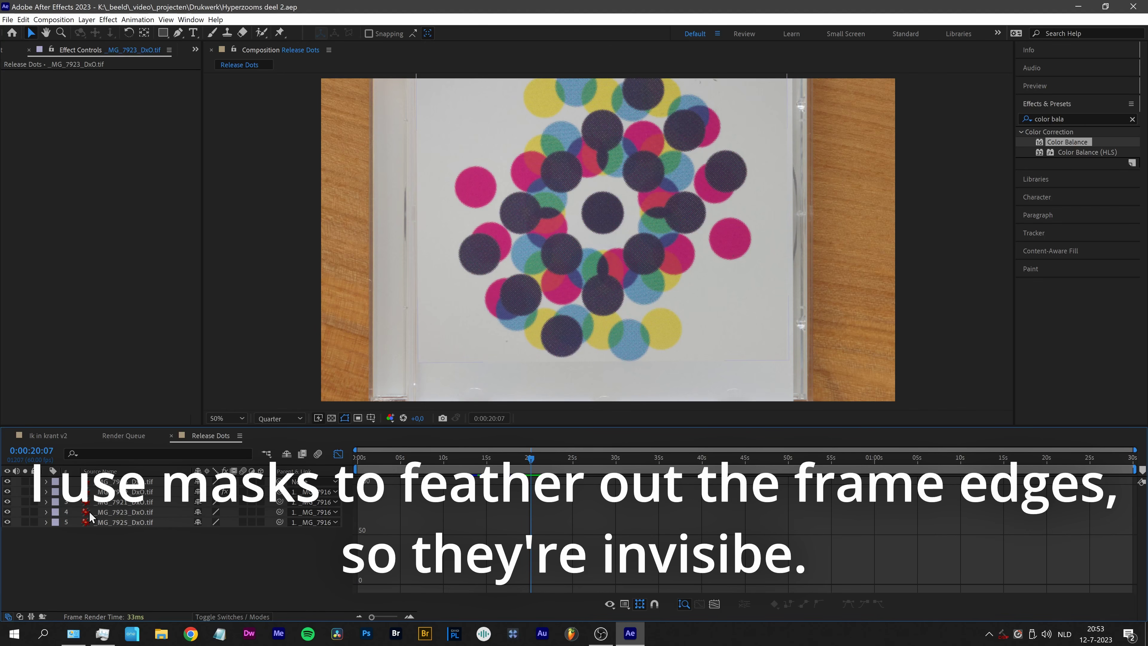
Mask the _MG_7923_DxO.tif layer with a full-frame rectangle, using a 600-pixel feather and a -300-pixel expansion
click(90, 512)
double_click(163, 33)
key(Delete)
click(67, 532)
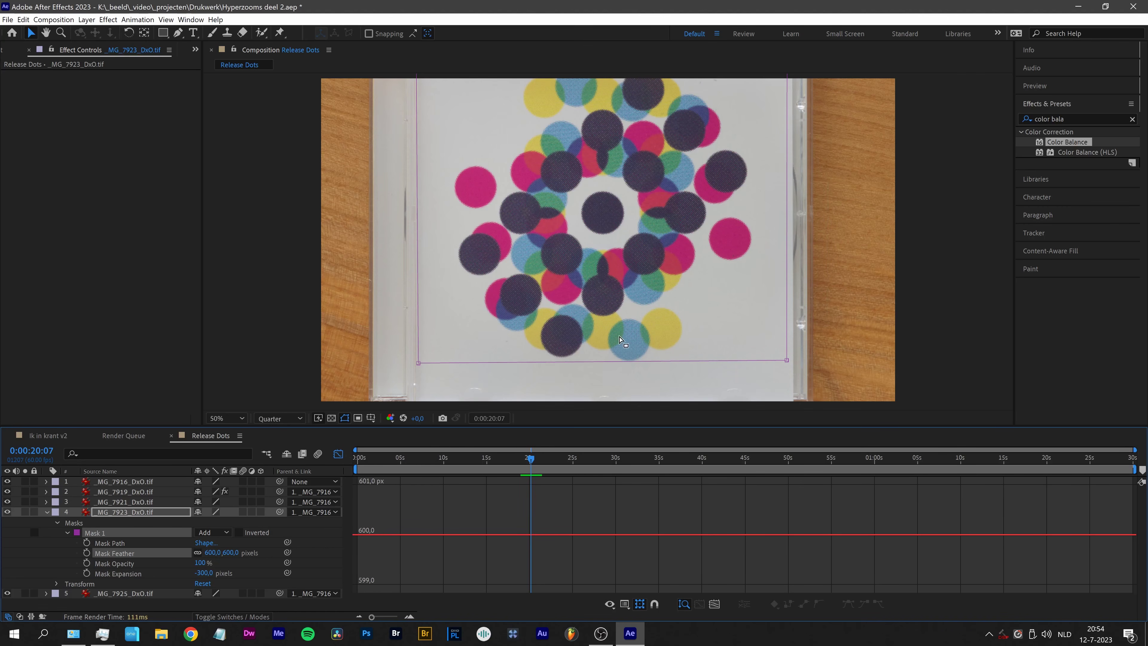
click(100, 601)
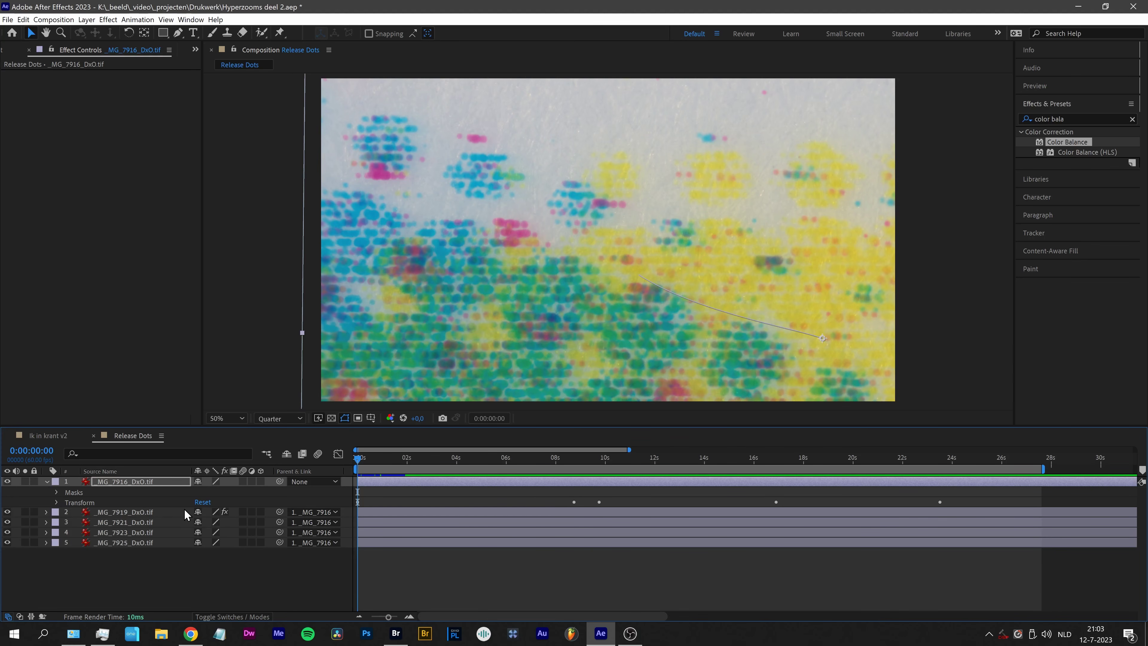
Fade out the _MG_7916_DxO.tif layer with Opacity keyframes at 0:00:05:40 and 0:00:06:21, setting the second to 0%, and preview the transition
drag(358, 460, 453, 449)
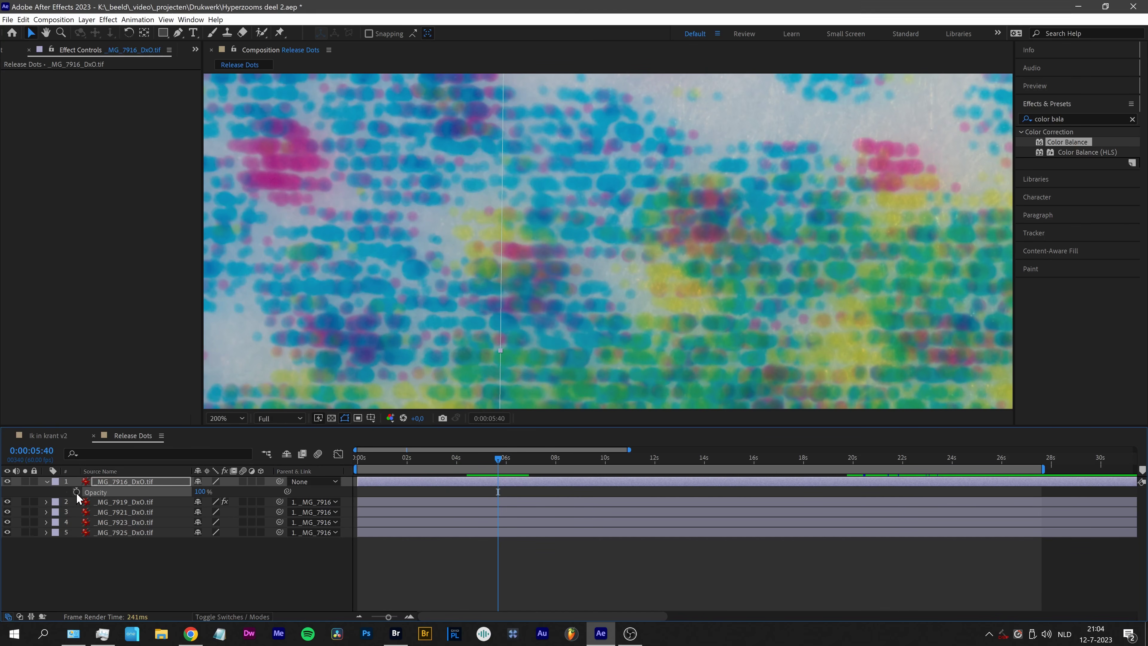
click(77, 492)
scroll(488, 317, down, 1)
scroll(709, 317, down, 2)
drag(498, 457, 515, 459)
click(17, 491)
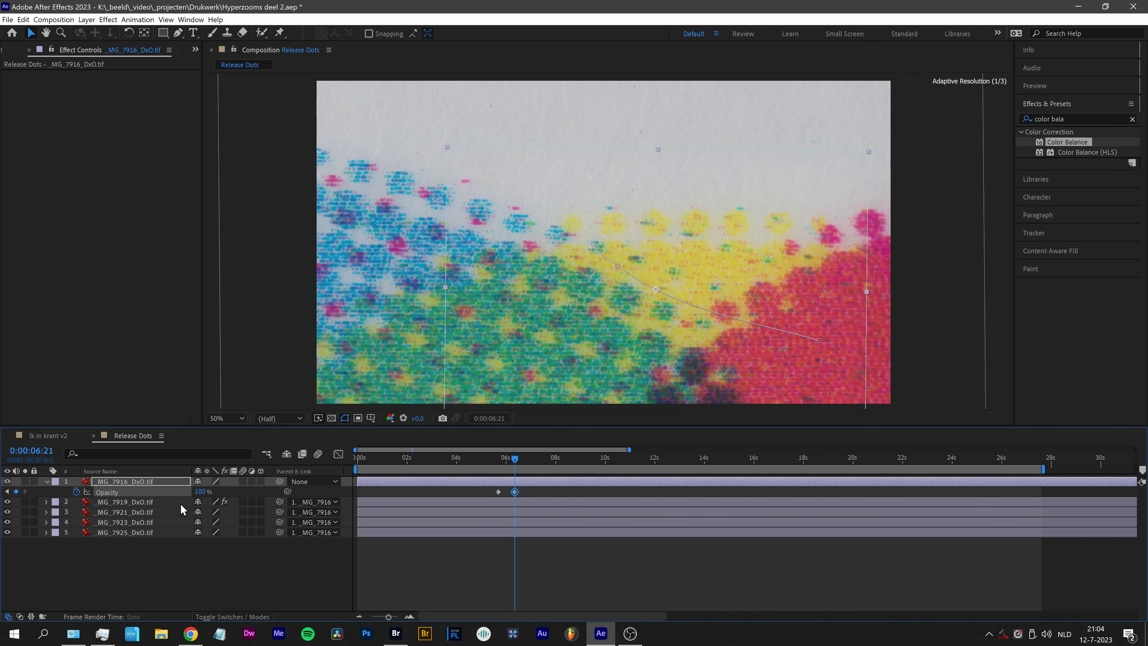
click(199, 491)
text(0)
key(Return)
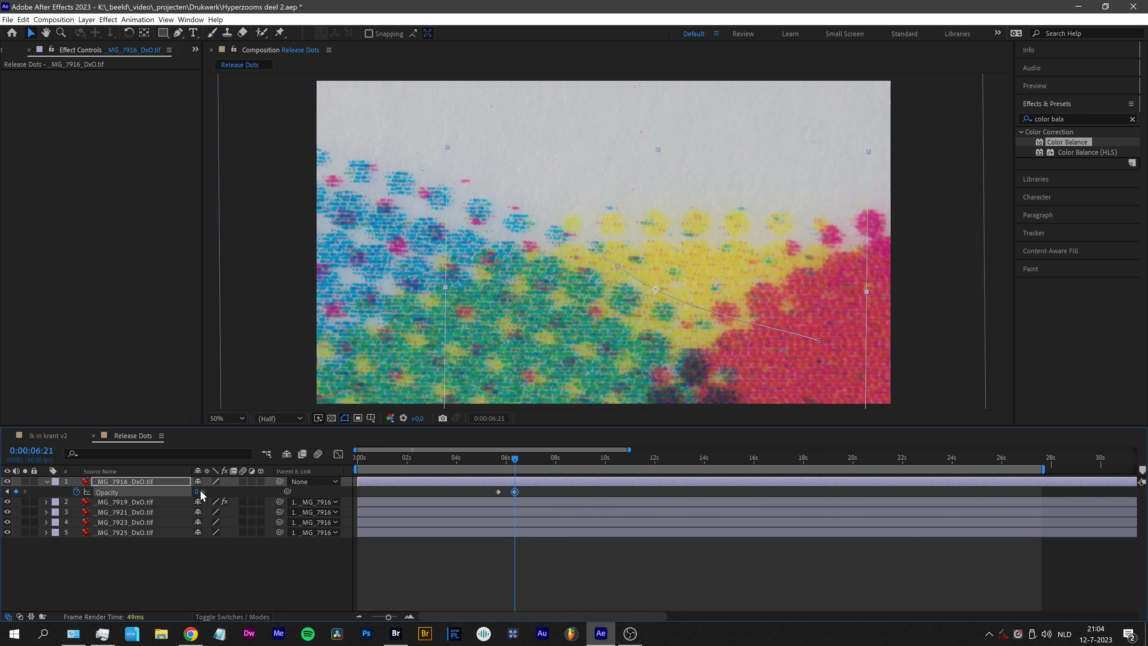
key(space)
click(126, 590)
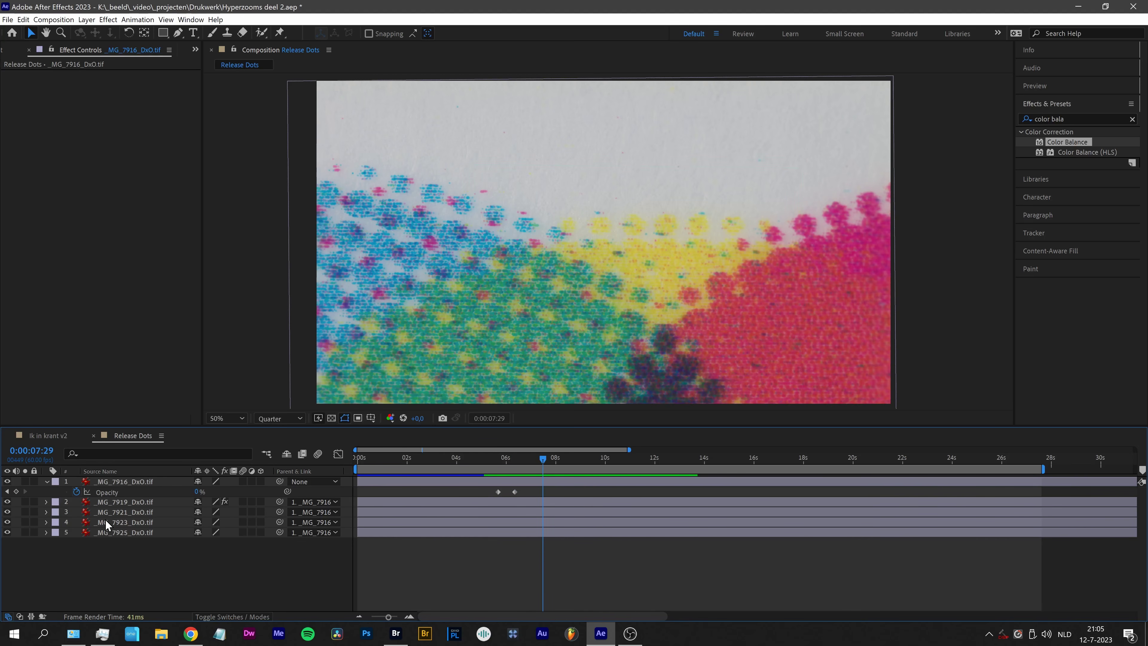
Reveal the Opacity property of the _MG_7919_DxO.tif layer and scrub through the composition to check the photo transitions
click(108, 504)
key(t)
drag(545, 465, 569, 457)
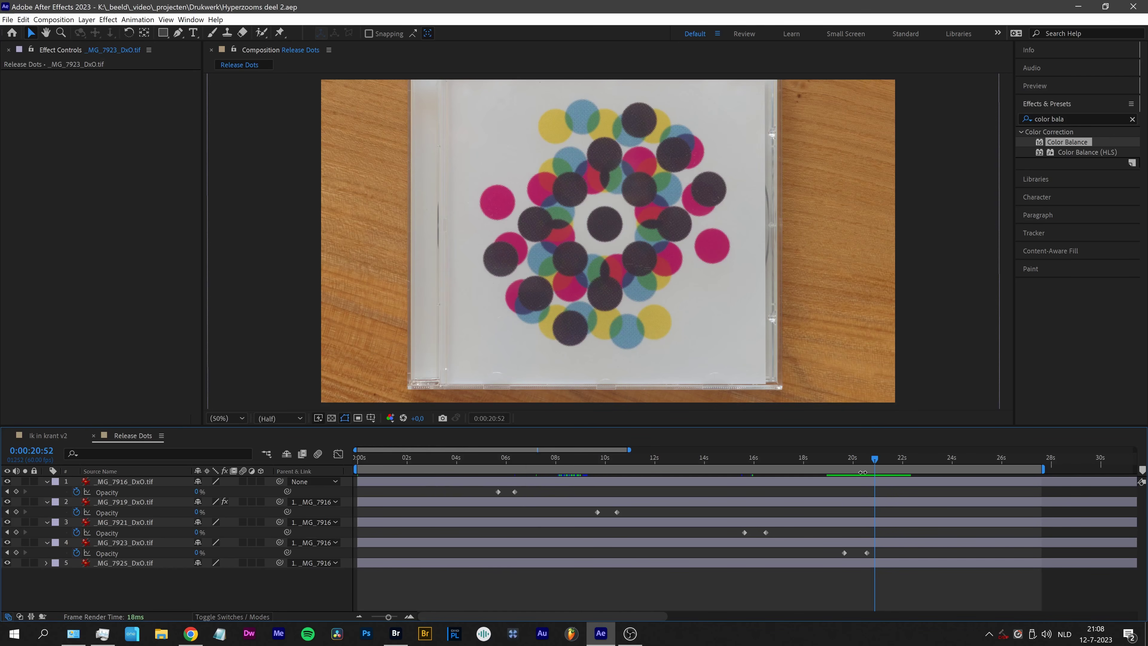
drag(875, 461, 851, 462)
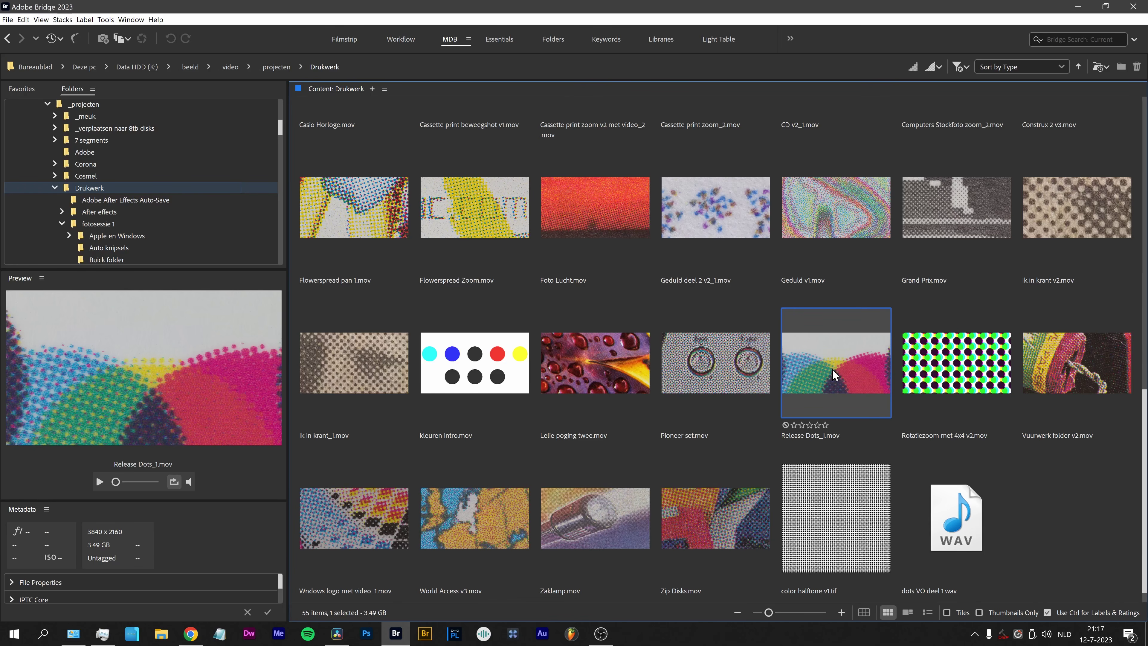
Add Release Dots_1.mov from Adobe Bridge to the end of Video 1 in the DaVinci Resolve edit v1 timeline and play it
drag(828, 367, 1054, 486)
click(1041, 414)
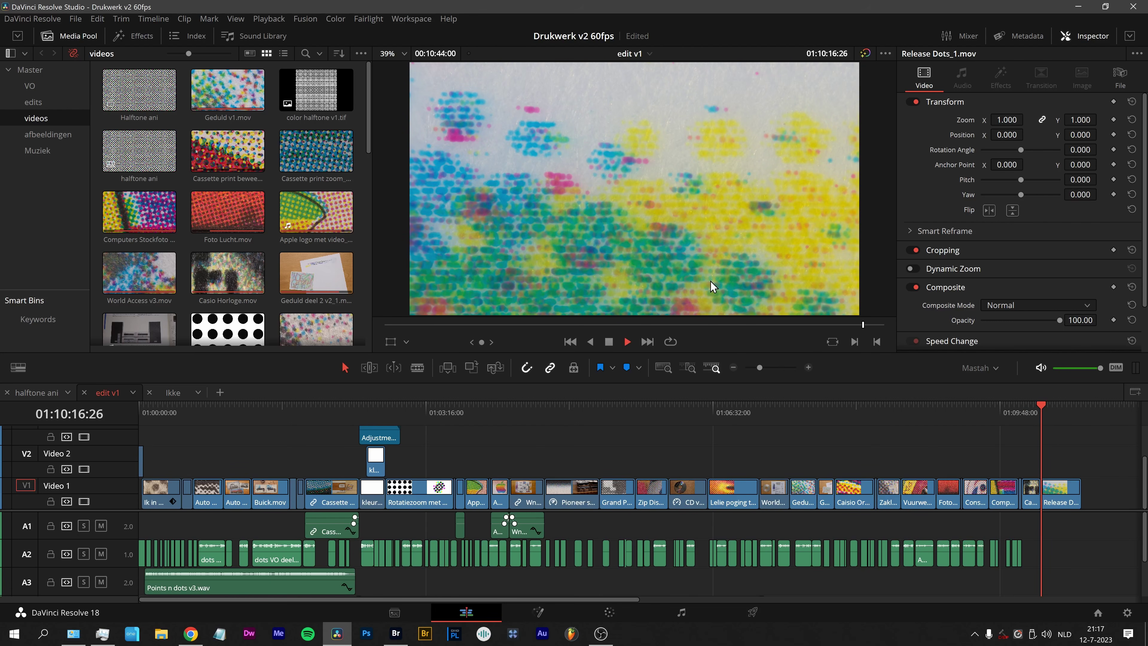
key(space)
scroll(619, 548, up, 4)
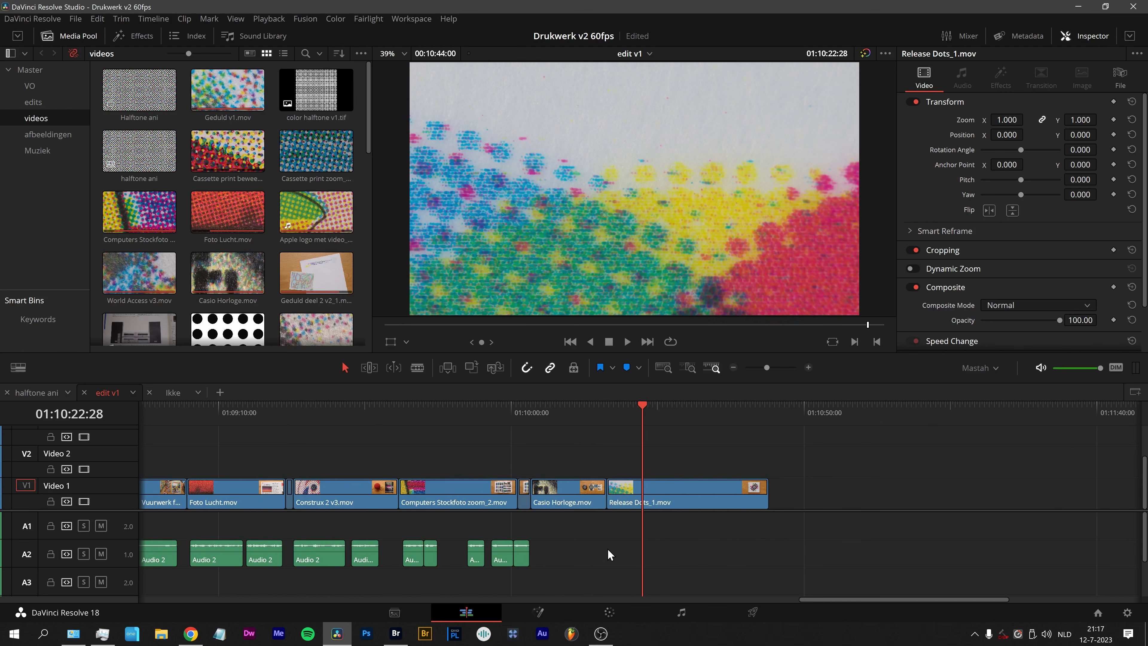
Grade the Release Dots_1.mov clip with an S-shaped custom curve on its first node, raising the highlights and lowering the shadows
click(604, 607)
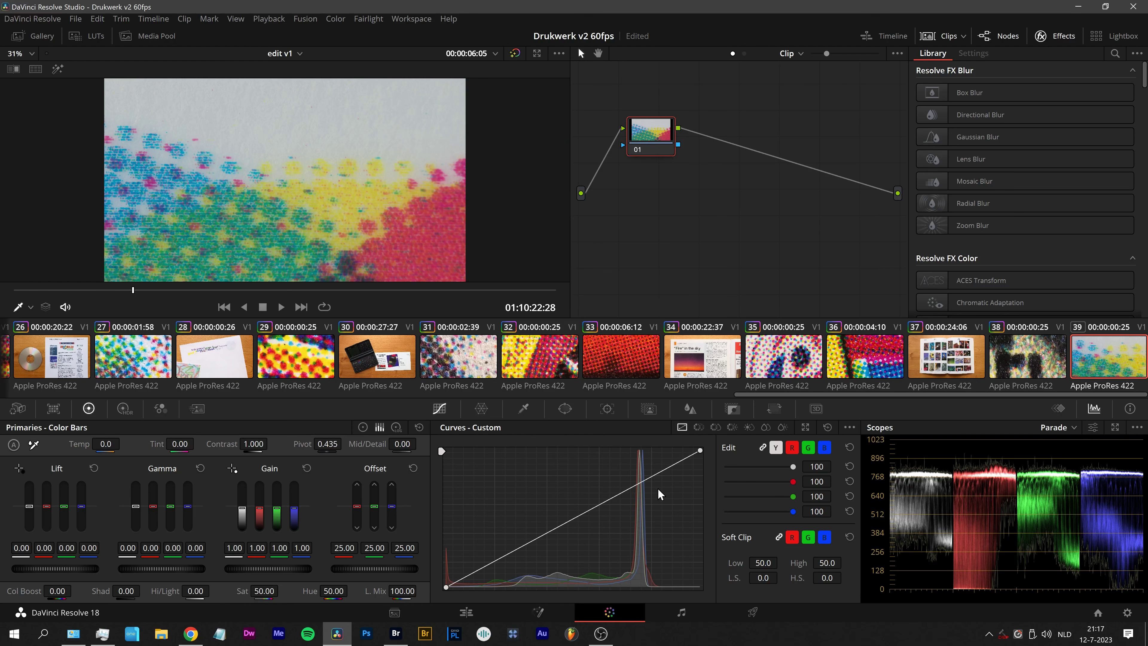
drag(402, 290, 552, 292)
drag(654, 481, 643, 459)
drag(496, 555, 495, 571)
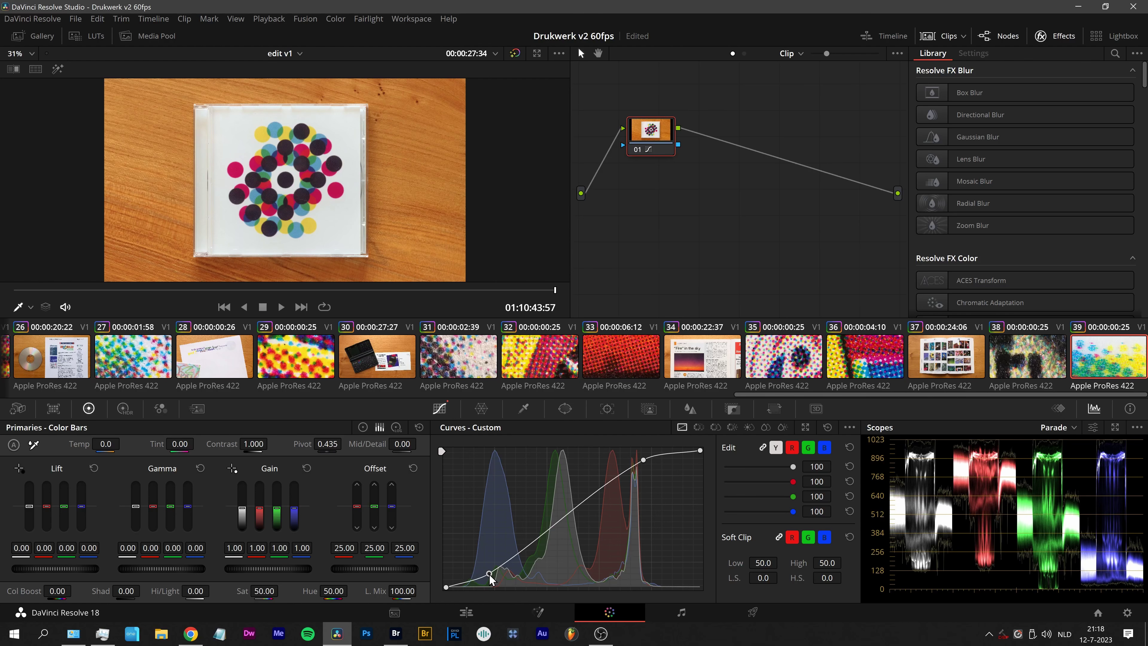
drag(492, 572, 501, 570)
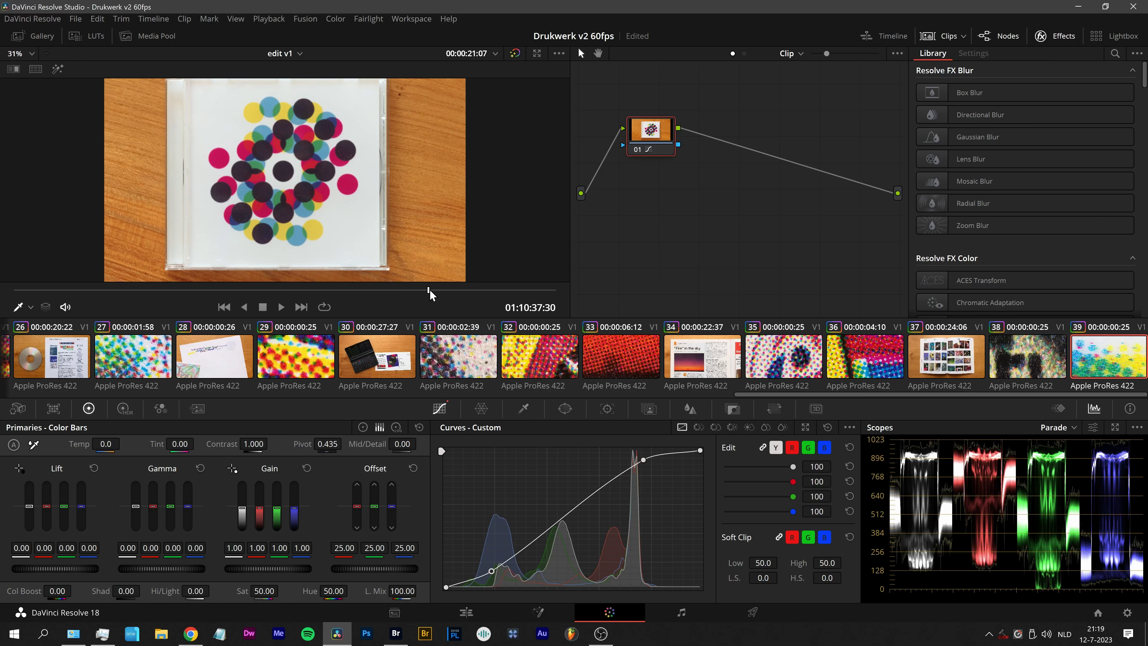
Show the Release Dots_1.mov clip's grading keyframes and scrub through the clip to check the colour transition
drag(429, 289, 307, 290)
click(1057, 408)
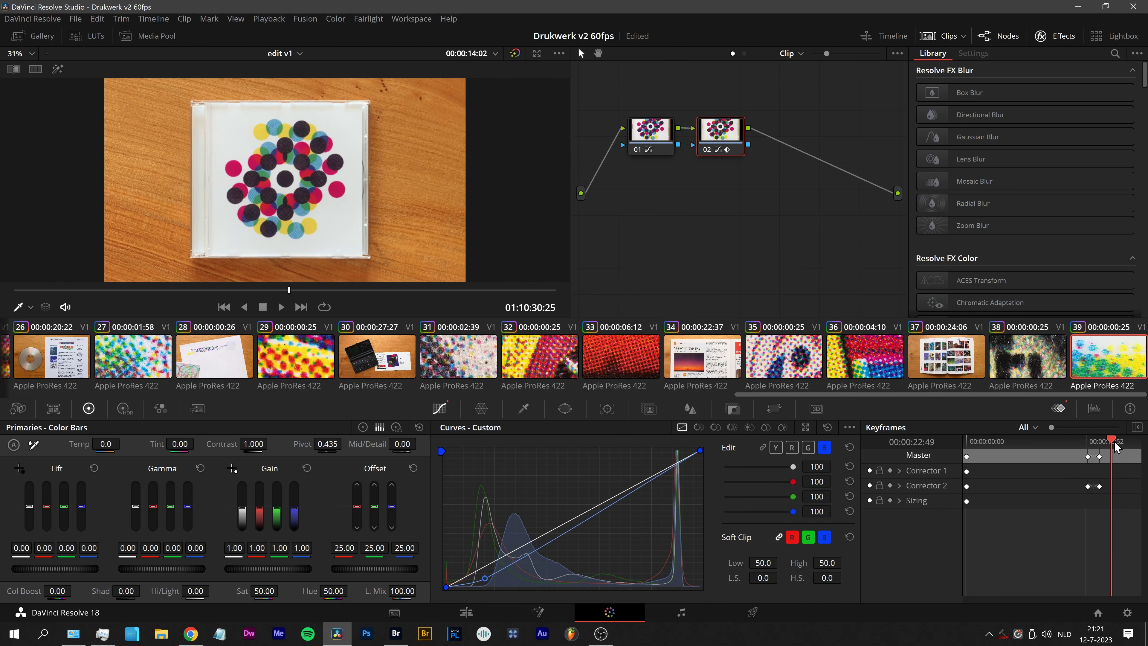
drag(1117, 446, 939, 459)
click(1001, 440)
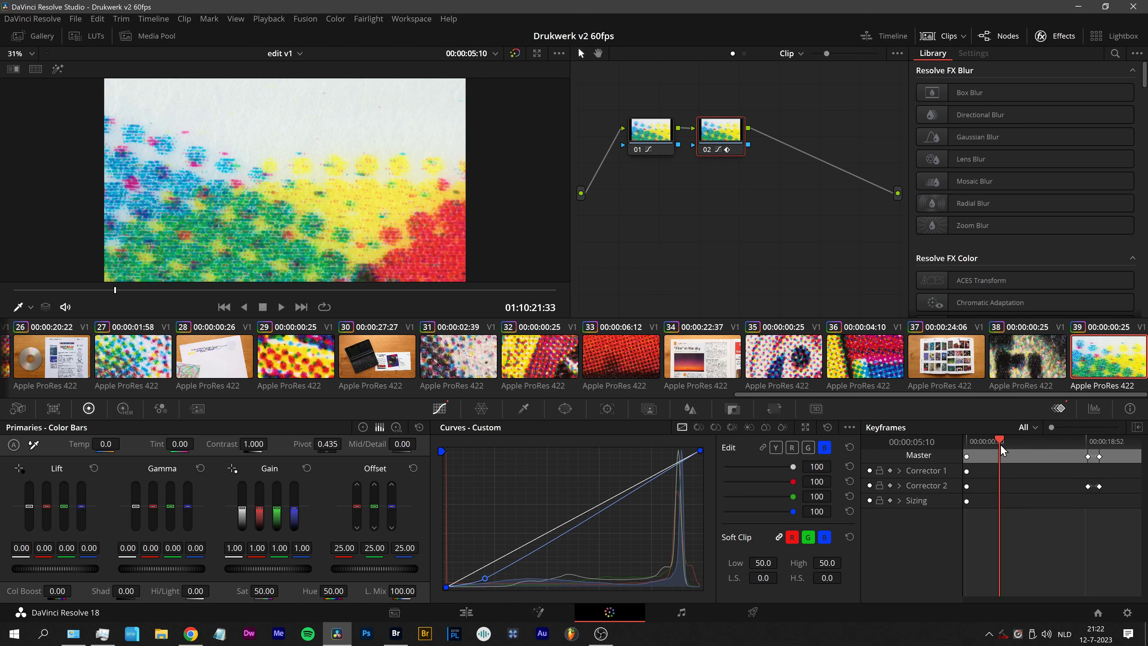
drag(1000, 440, 1003, 442)
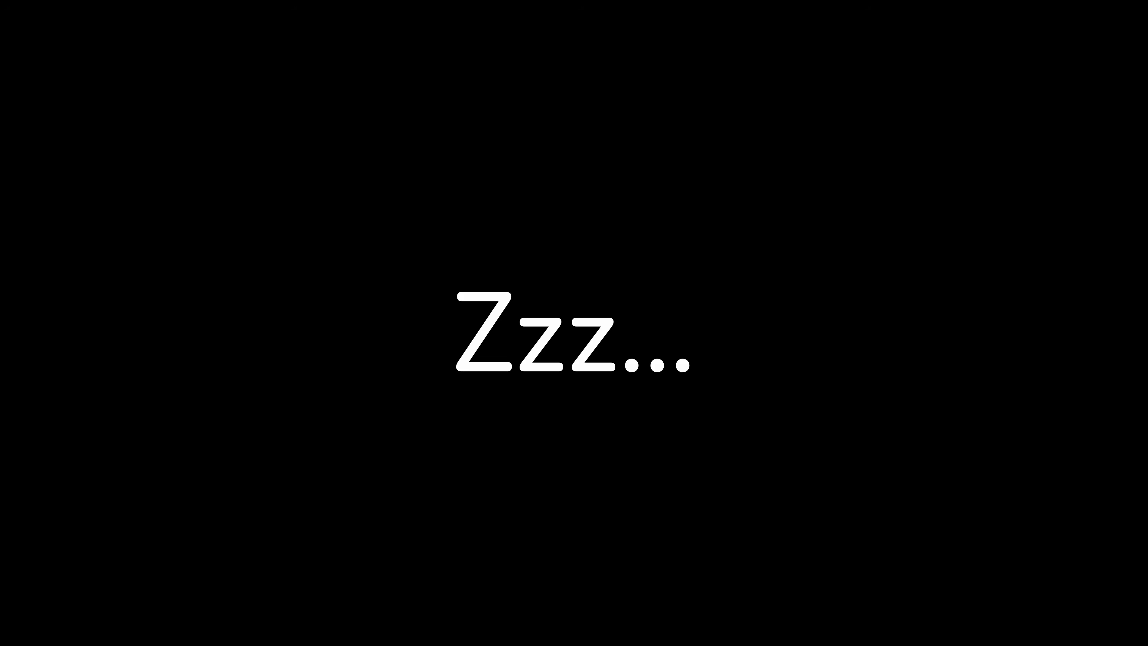